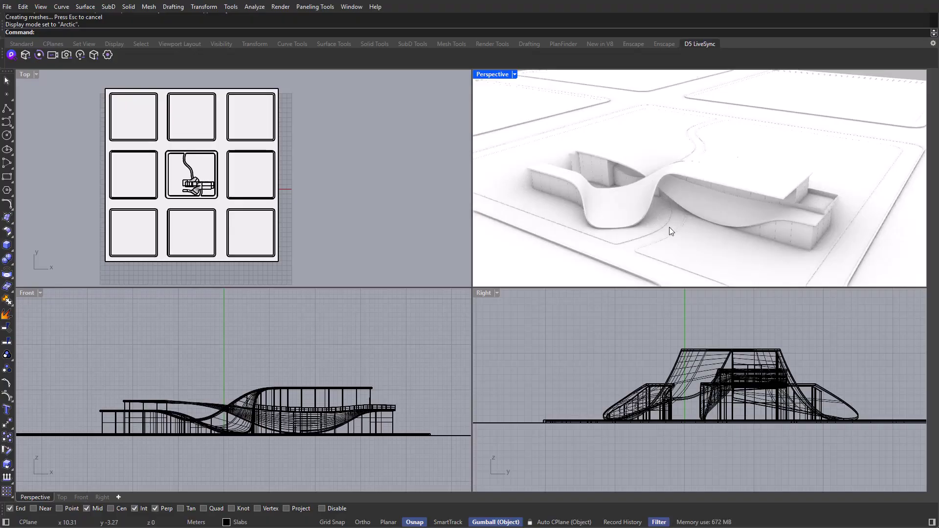
Maximize the Perspective viewport to show the building and its surrounding blocks
double_click(496, 76)
right_click_drag(436, 231, 498, 255)
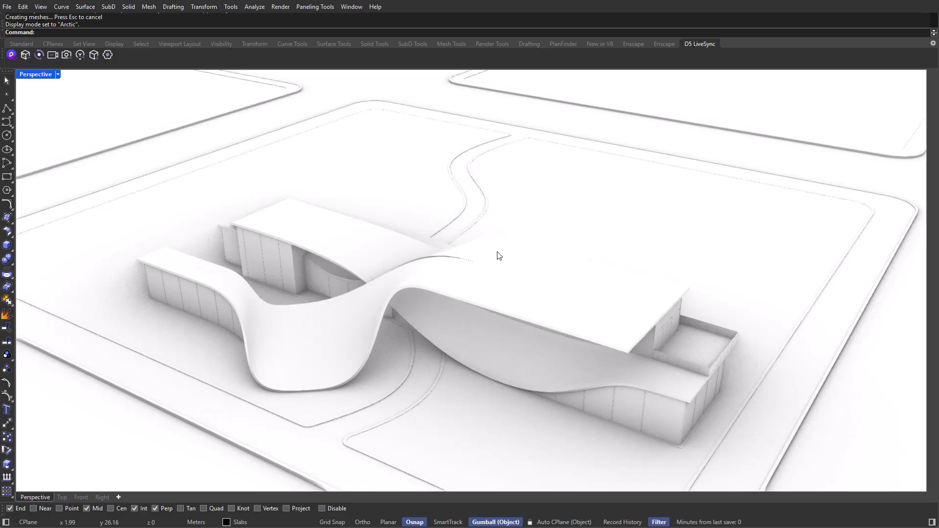
scroll(439, 240, "down", 9)
scroll(413, 240, "up", 3)
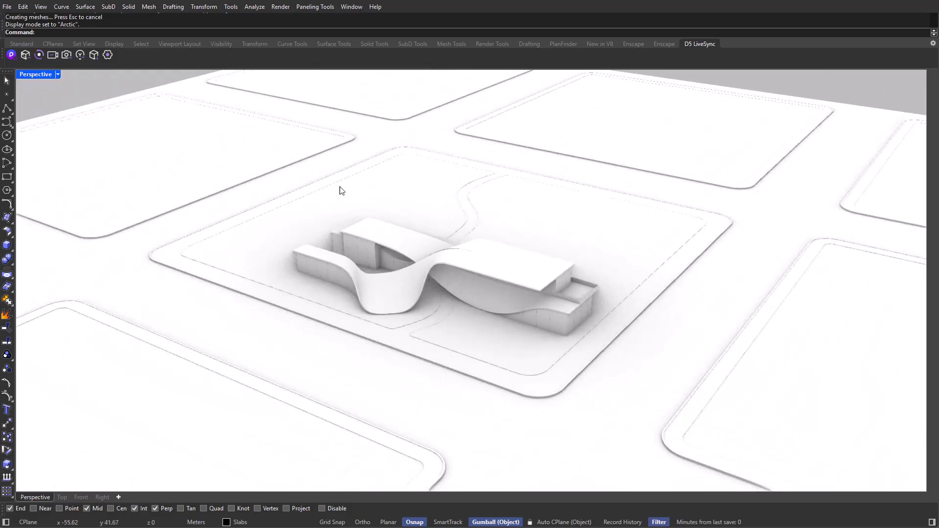
scroll(536, 398, "up", 5)
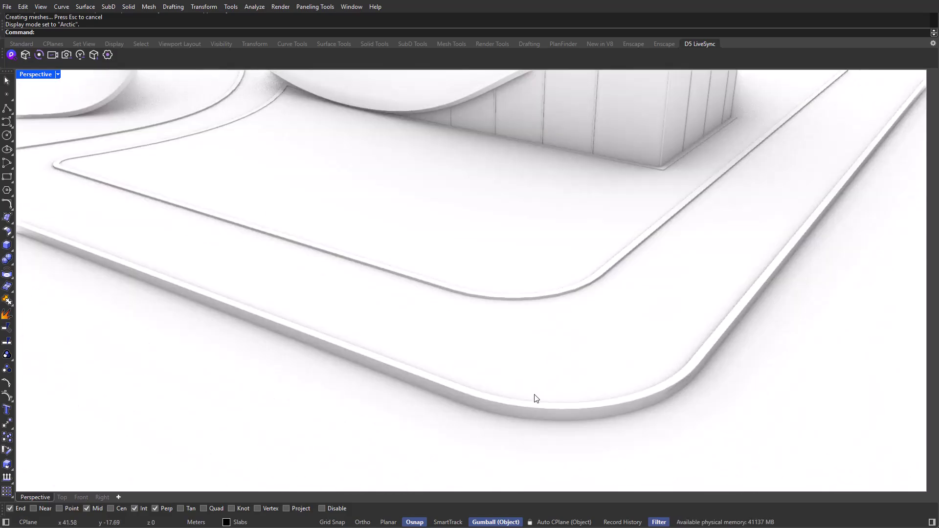
Select the grass, sidewalk and street surfaces in turn to check their layers, and clear the selection
left_click(495, 268)
left_click(528, 321)
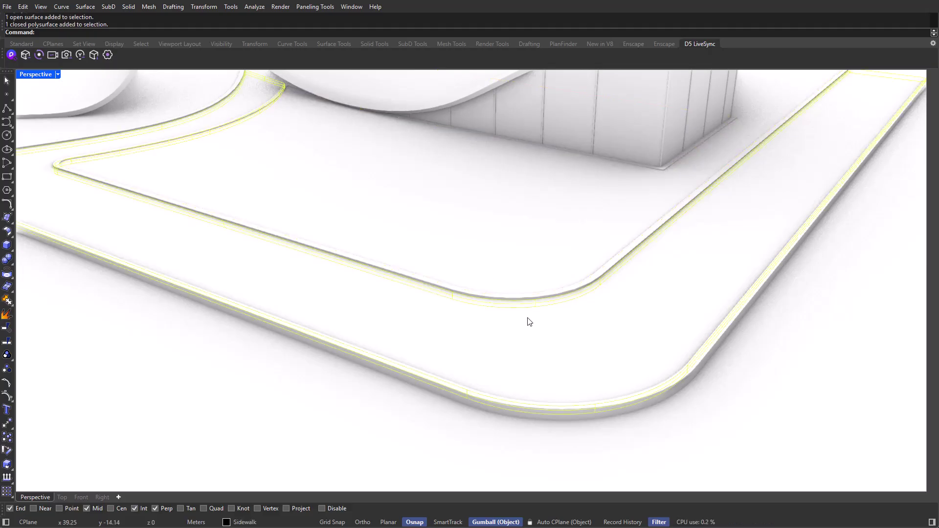
scroll(528, 321, "down", 5)
left_click(630, 373)
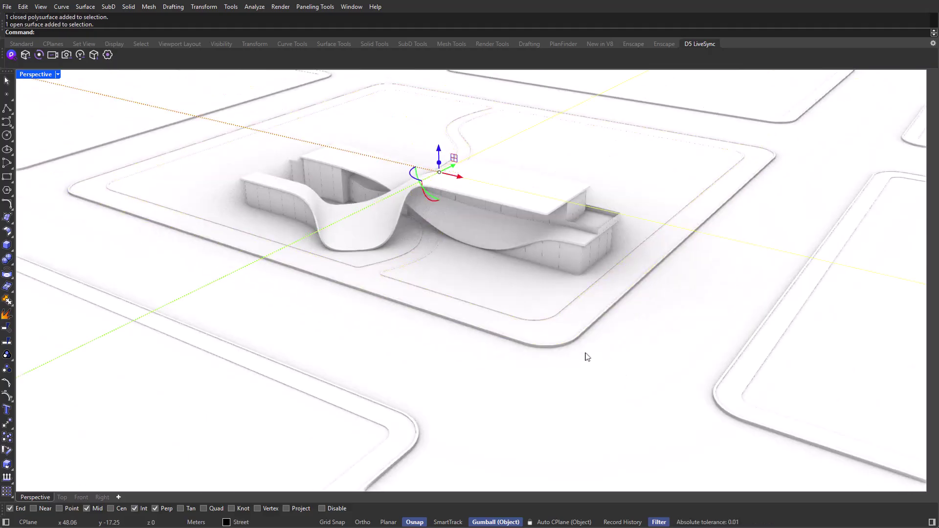
key("Escape")
Open the layer list with the Layer command and make Sidewalk the current layer
type("Layer")
key("Return")
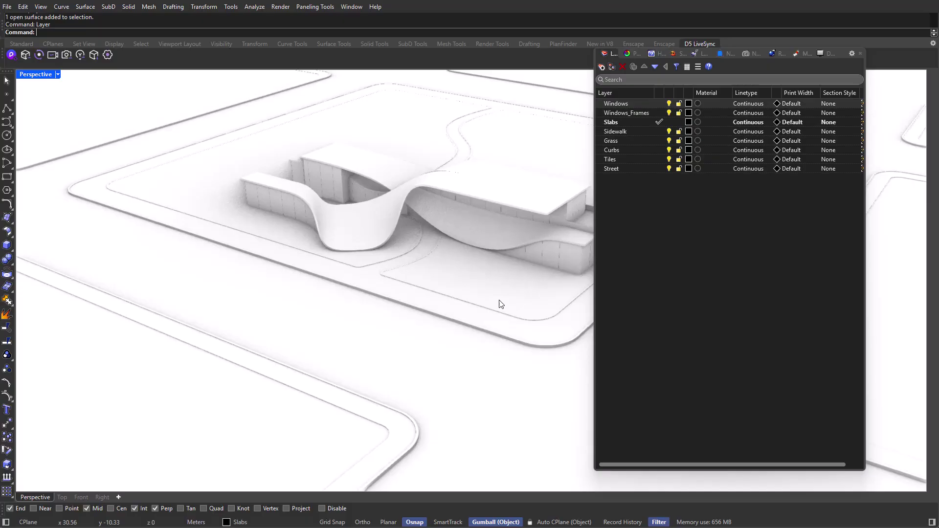
left_click(658, 113)
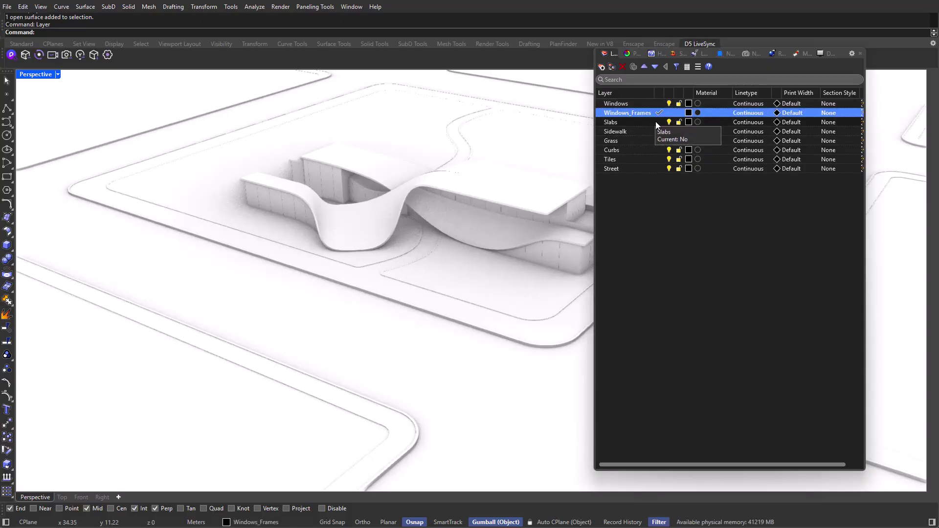
left_click(657, 123)
double_click(638, 131)
left_click(651, 131)
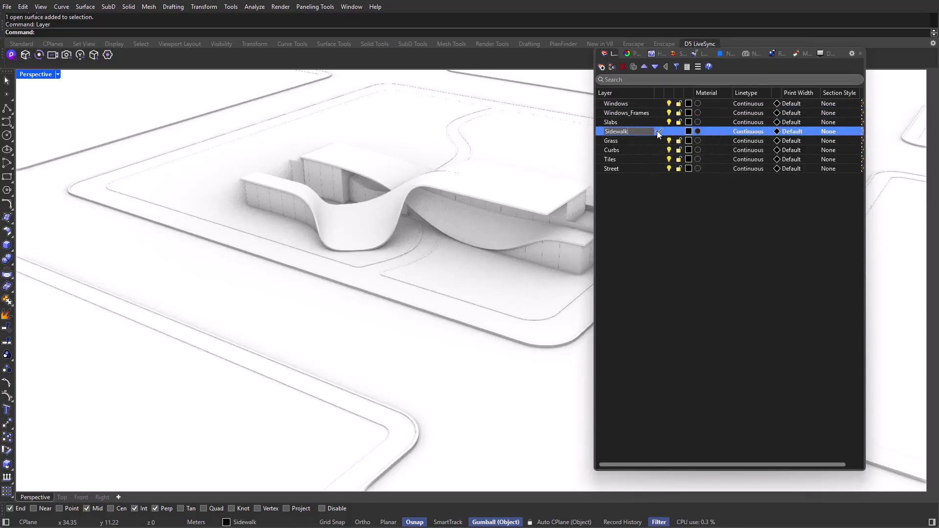
Select all objects on the Sidewalk layer, try moving them, and undo the move
right_click(657, 130)
left_click(705, 154)
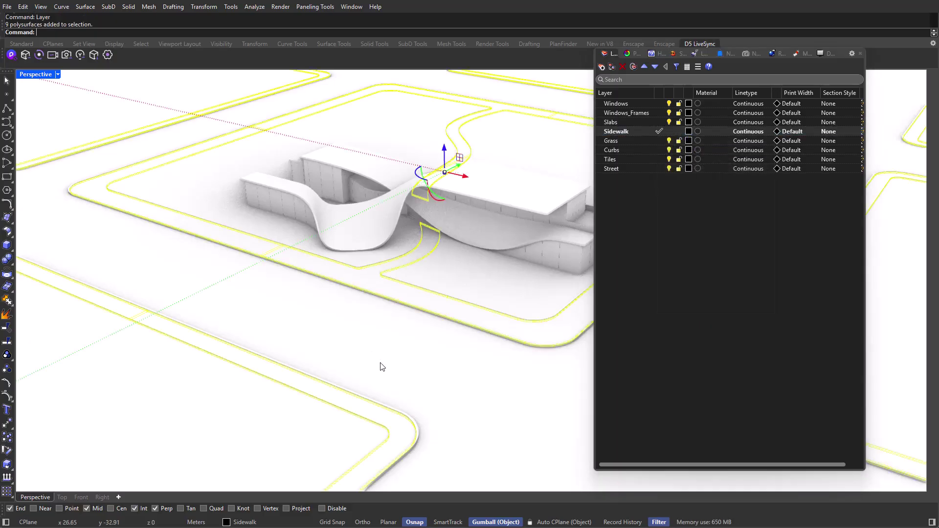
scroll(382, 362, "down", 5)
left_click_drag(419, 249, 419, 200)
mouse_move(411, 264)
right_mouse_down()
mouse_move(411, 246)
mouse_move(407, 272)
right_mouse_up()
scroll(348, 277, "up", 5)
scroll(367, 295, "down", 6)
key("ctrl+z")
Select all objects on the Curbs layer to examine them, and clear the selection
left_click(646, 151)
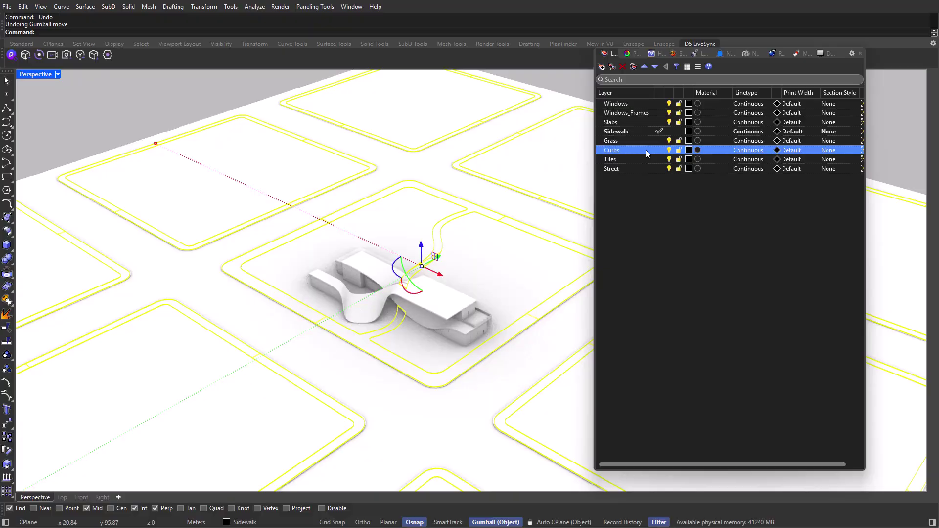
right_click(645, 150)
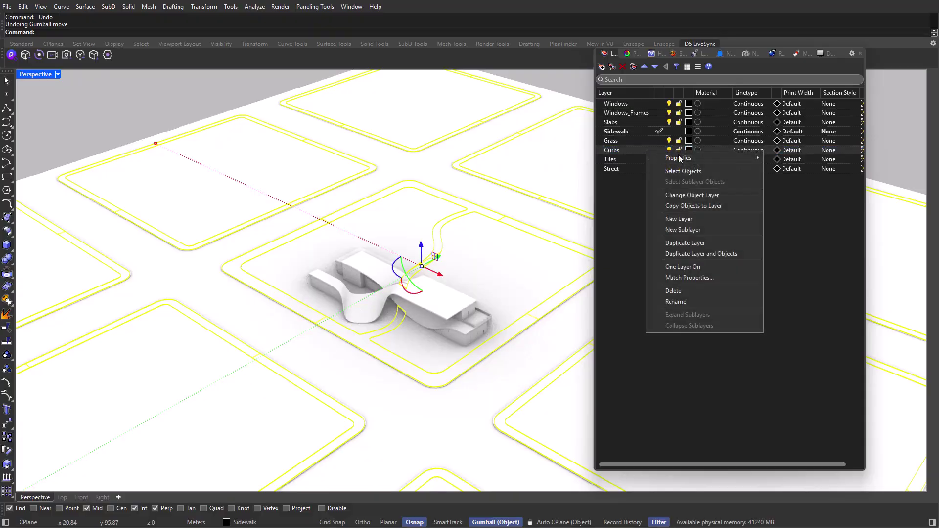
left_click(701, 173)
right_click_drag(411, 284, 434, 241)
key("Escape")
scroll(430, 329, "up", 4)
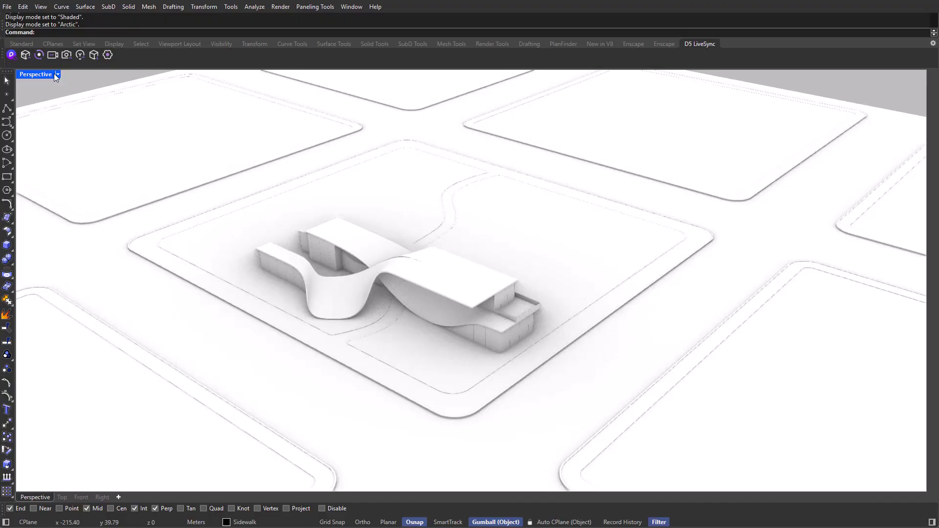
Switch the Perspective viewport's display mode to Shaded
left_click(58, 75)
left_click(55, 122)
mouse_move(439, 287)
right_mouse_down()
mouse_move(398, 294)
mouse_move(421, 272)
mouse_move(461, 316)
right_mouse_up()
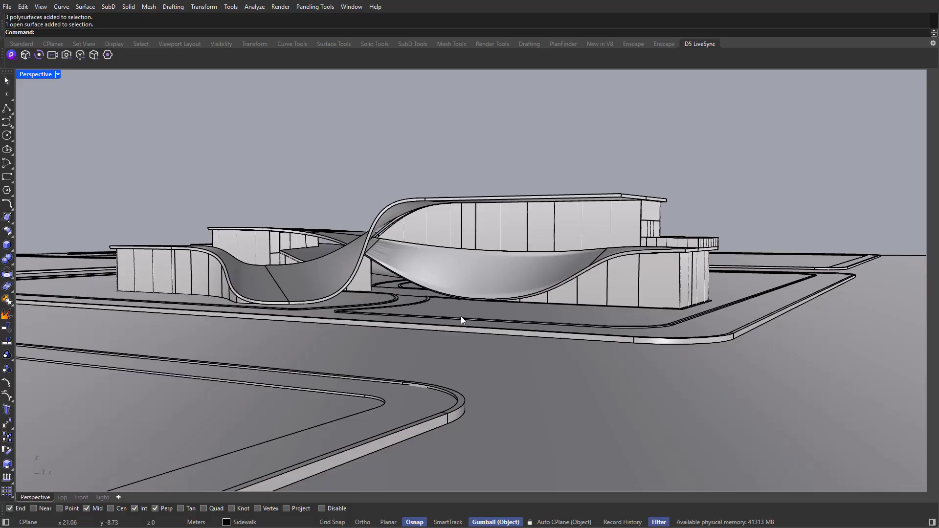
Select the facade's glass panels and window frames in turn to check how they are grouped and layered
left_click(198, 282)
key("Escape")
right_click_drag(198, 284, 151, 290)
scroll(143, 309, "up", 6)
left_click(144, 310)
key("Escape")
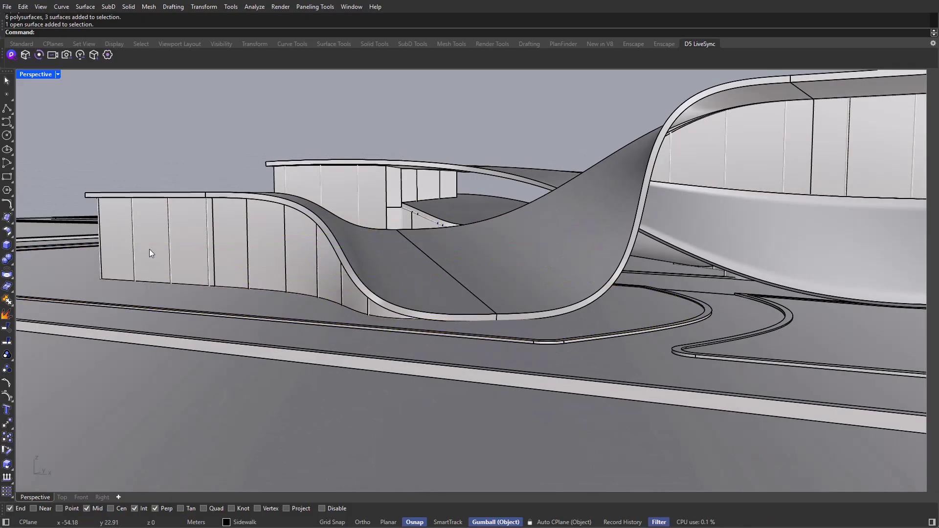
left_click(148, 252)
key("Escape")
left_click(134, 251)
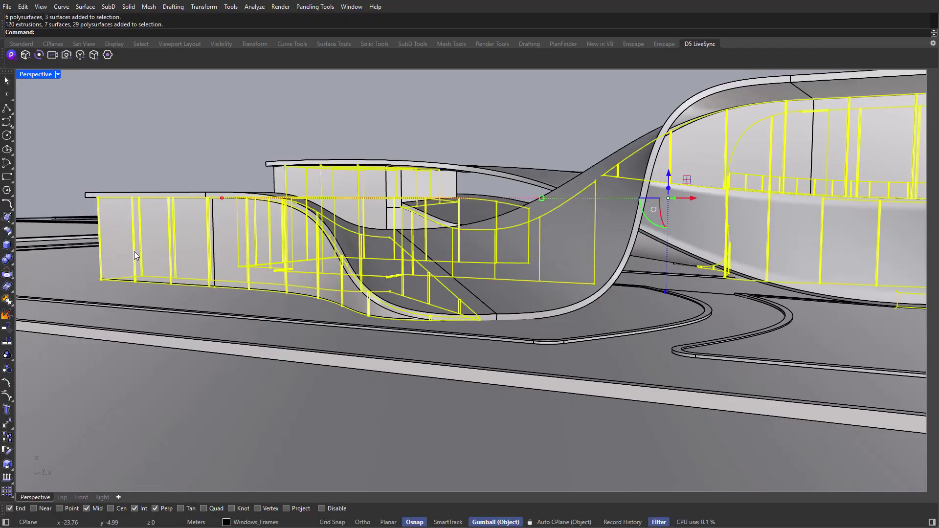
right_click_drag(134, 252, 143, 257)
key("Escape")
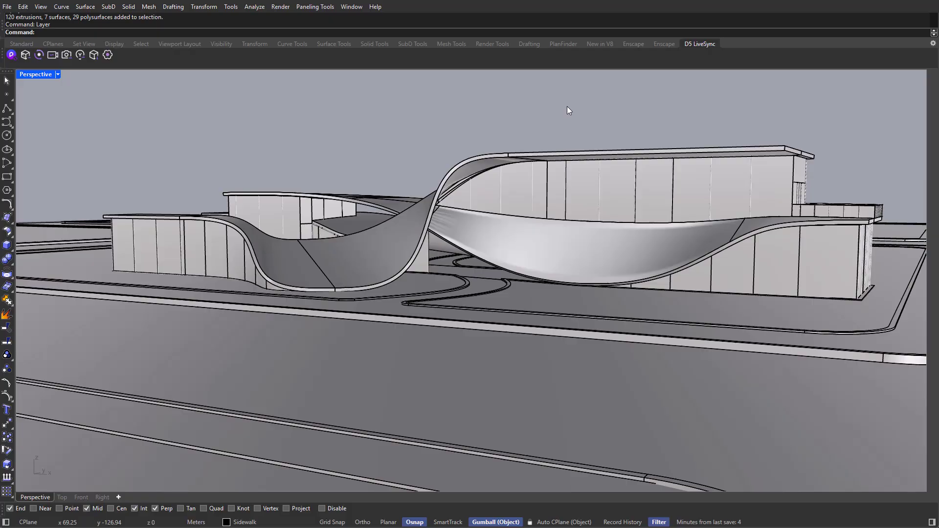
Open the material list with the Materials command and assign the Grass material to the Grass layer
type("Materials")
key("Return")
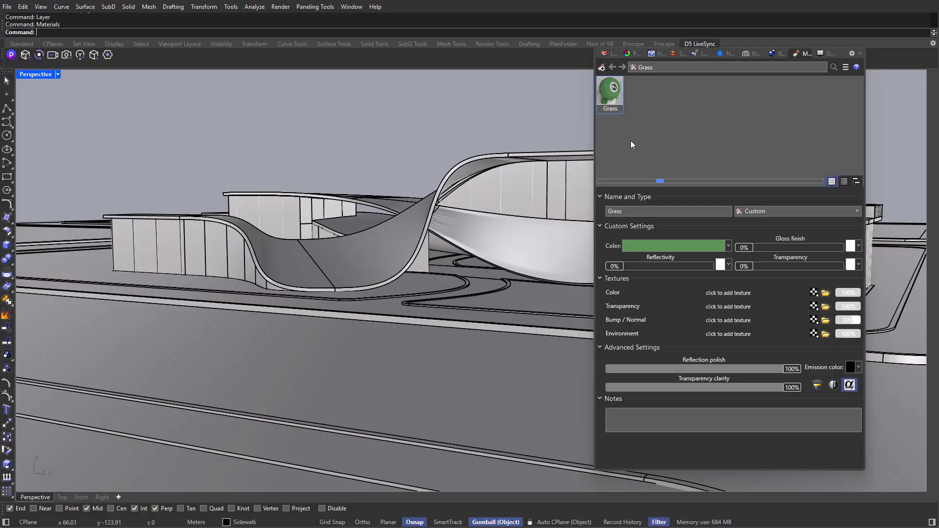
mouse_move(612, 98)
right_click(613, 100)
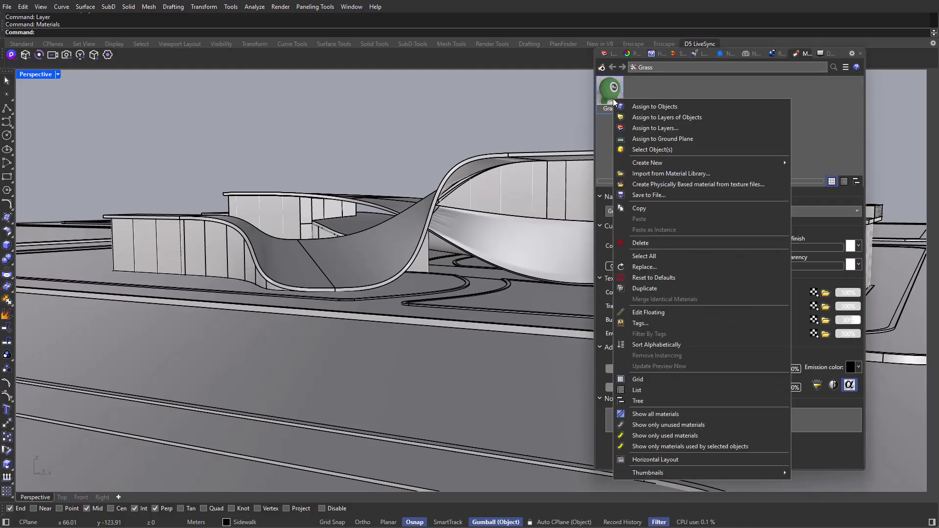
left_click(658, 129)
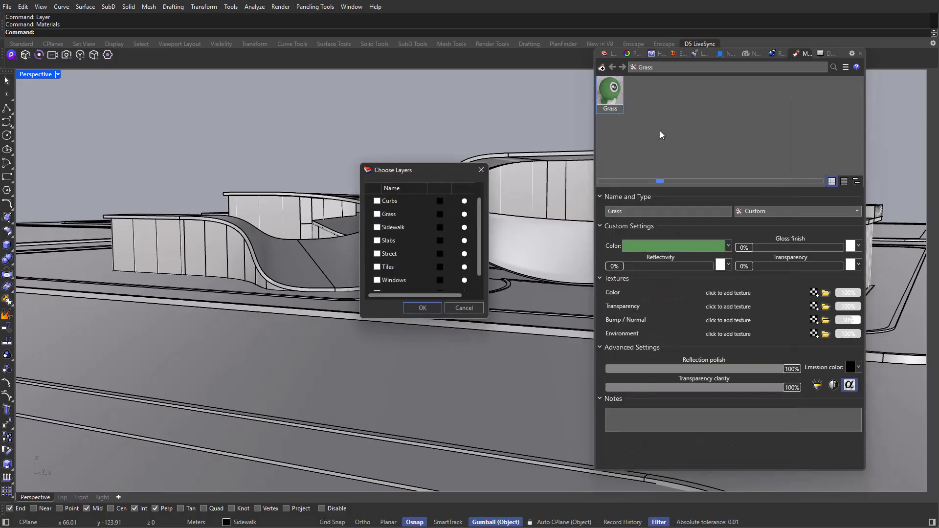
left_click(377, 214)
left_click(422, 308)
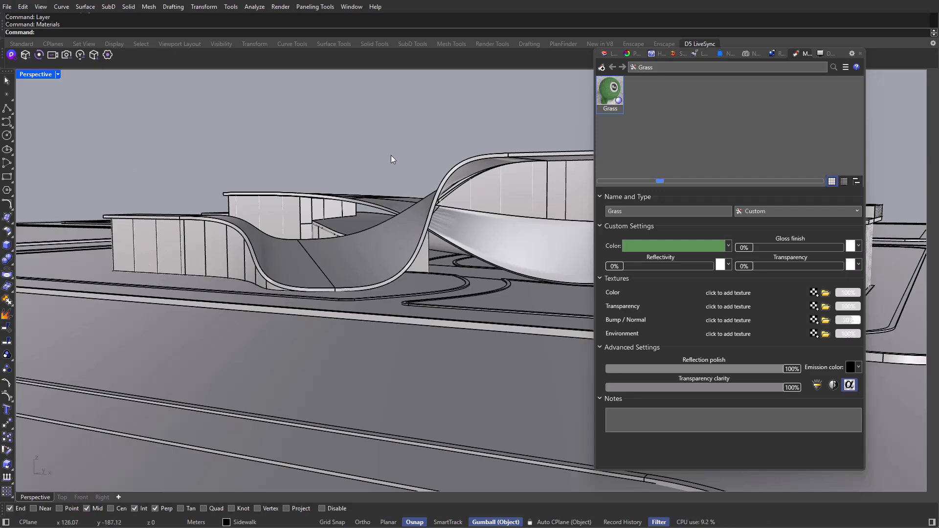
In Rhino Options, set the Shaded display mode's color and material usage to Rendering material and apply it
type("Options")
key("Return")
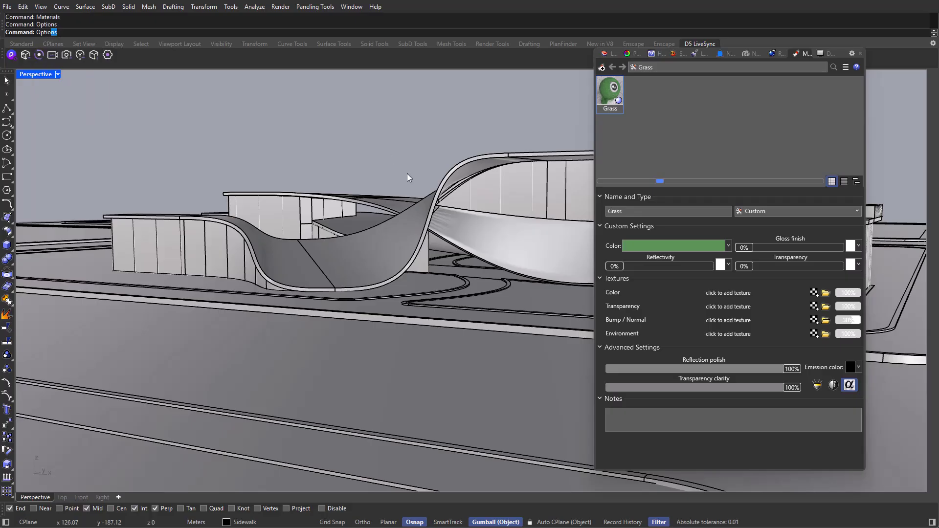
left_click(550, 343)
left_click(558, 351)
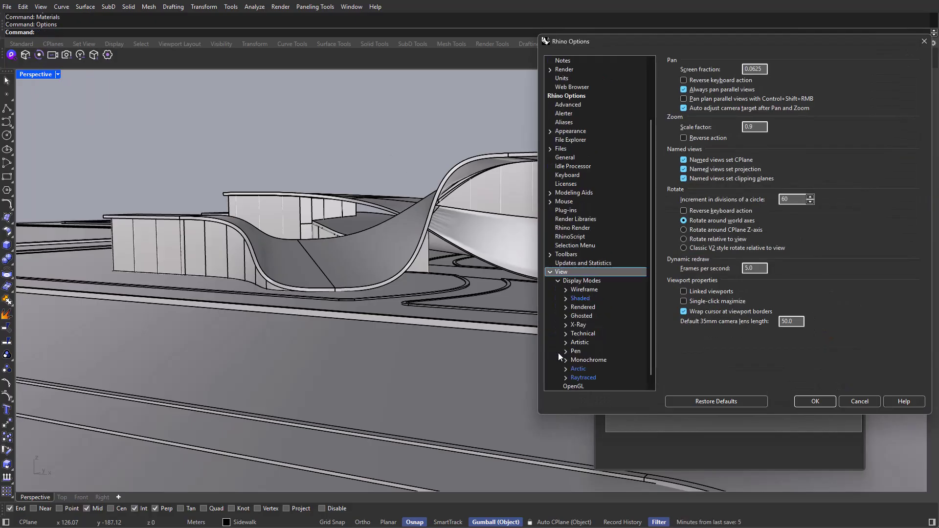
left_click(578, 299)
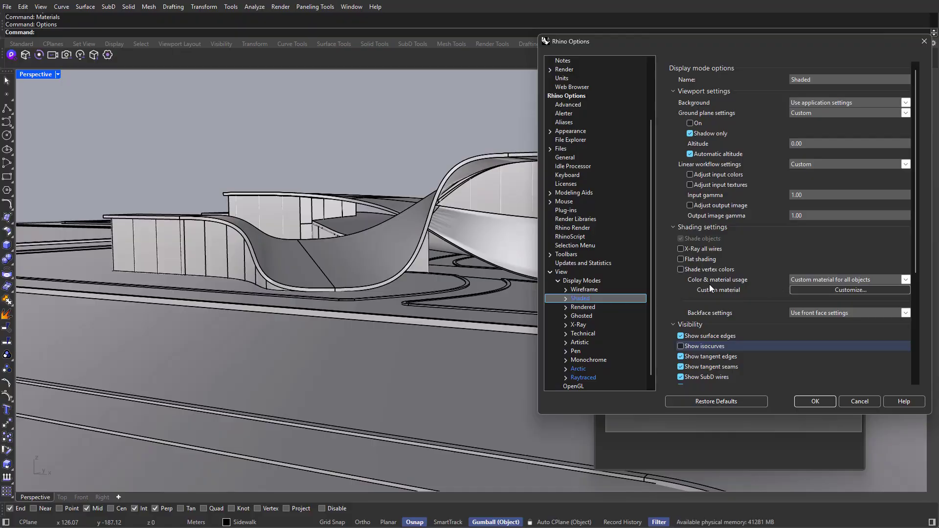
left_click(904, 281)
left_click(837, 304)
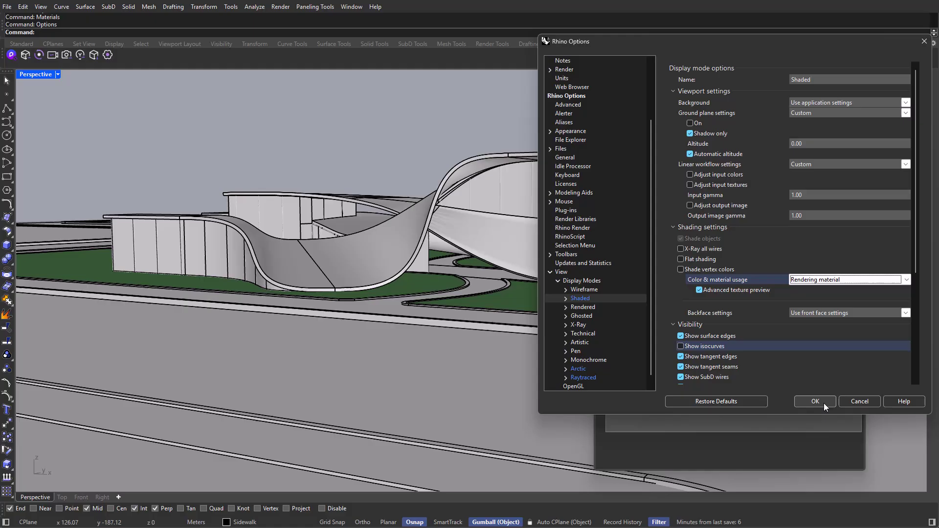
left_click(824, 403)
scroll(379, 304, "down", 2)
right_click_drag(381, 302, 375, 313)
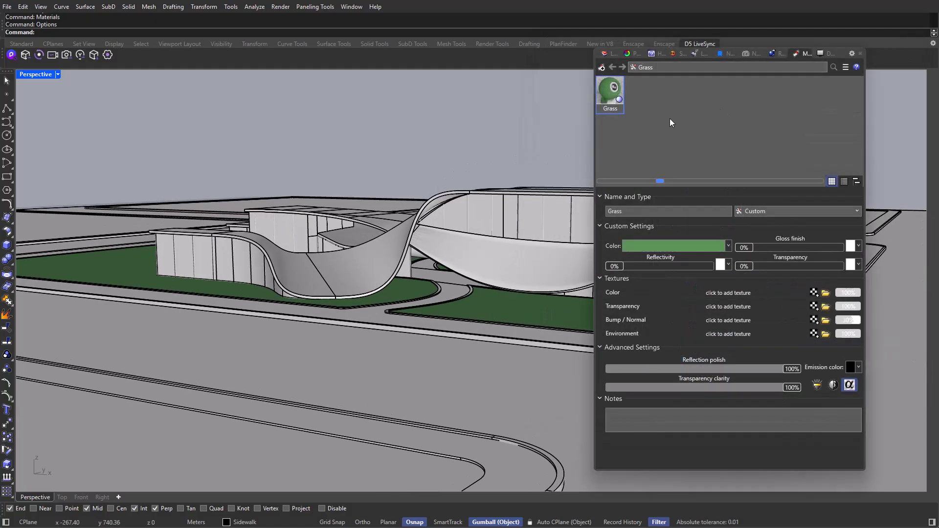
left_click(323, 345)
left_click(468, 161)
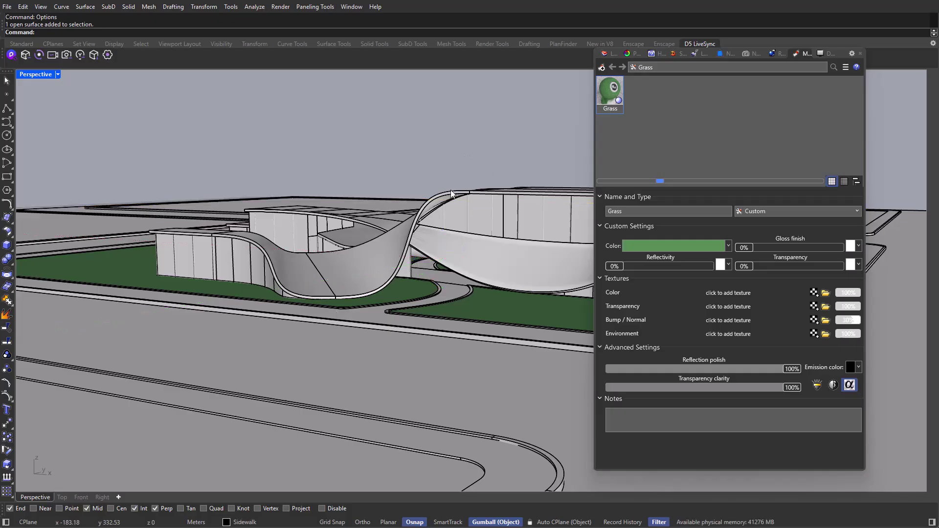
Create a new Custom material and name it Windows
left_click(601, 68)
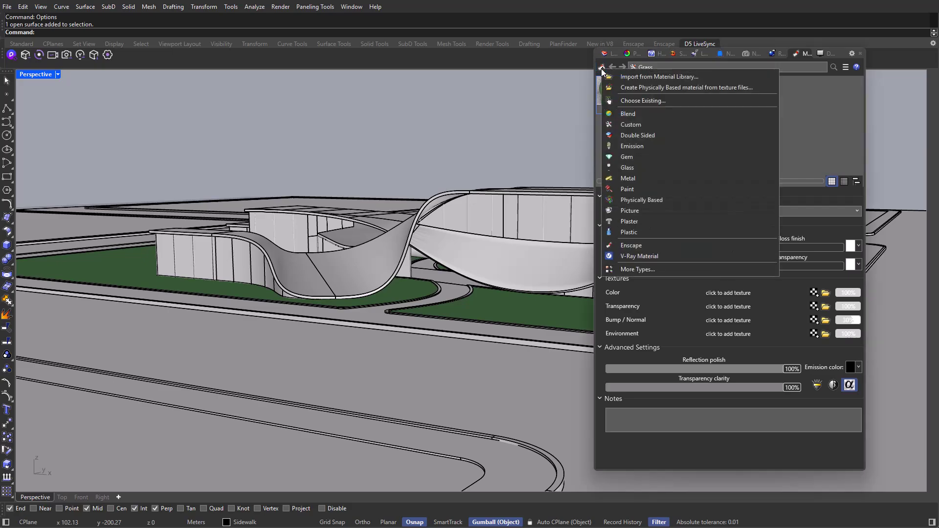
left_click(646, 124)
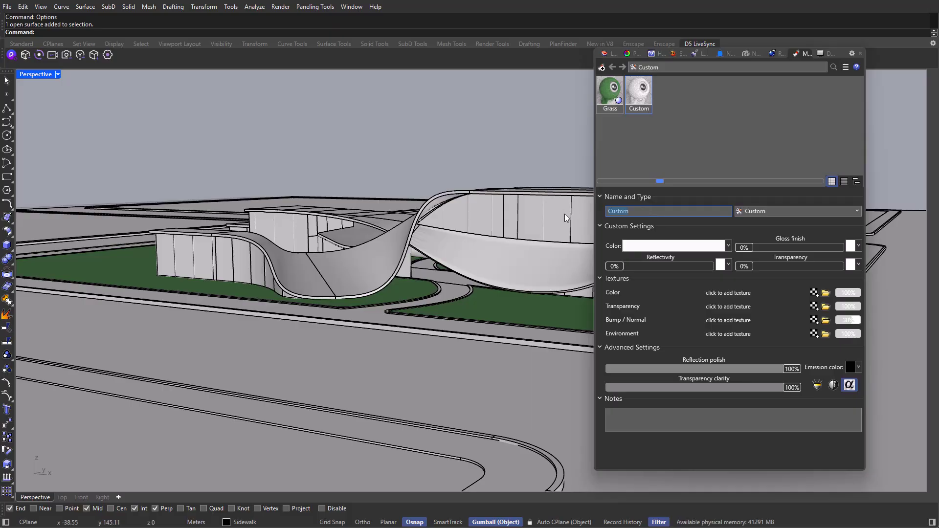
type("Windows")
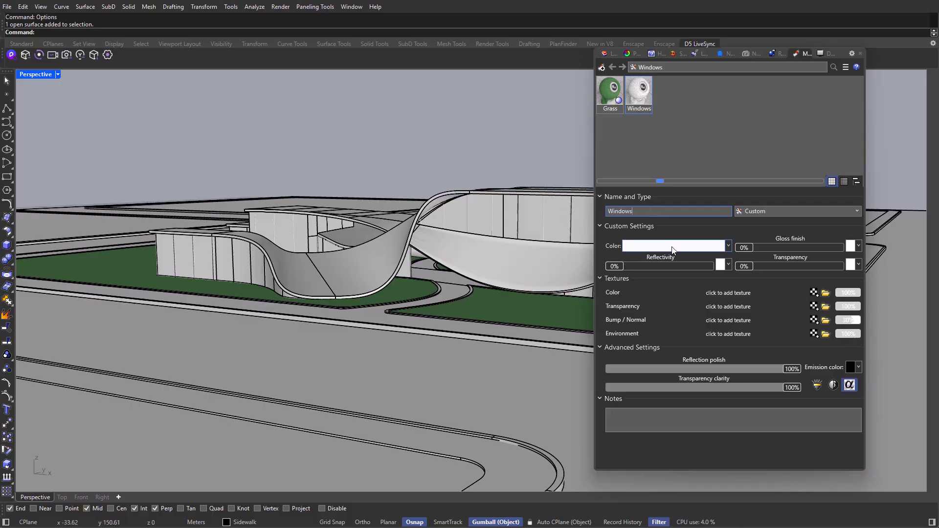
Set the Windows material's color to a muted teal with hue 185, saturation 34 and value 74 (#7CB8BD)
left_click(671, 246)
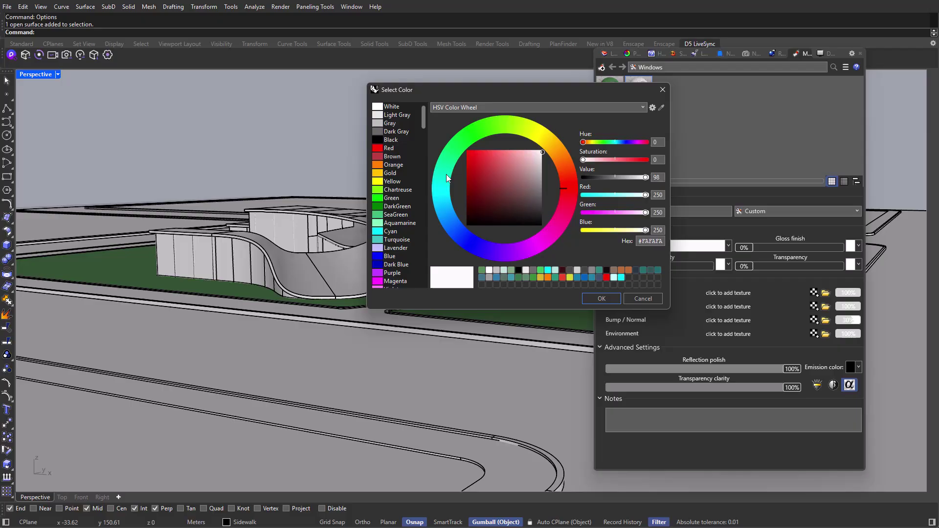
left_click(449, 173)
mouse_move(457, 175)
left_mouse_down()
mouse_move(439, 186)
mouse_move(445, 196)
left_mouse_up()
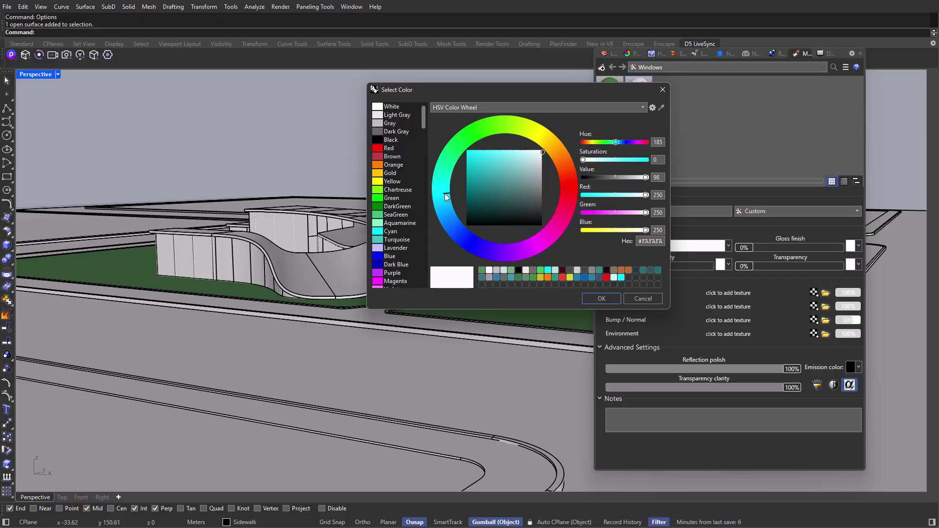
left_click(516, 170)
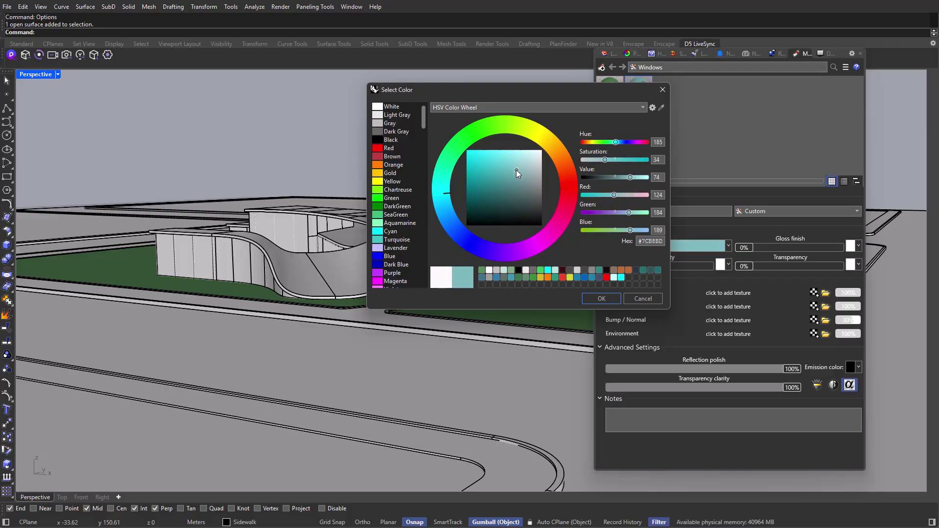
left_click(601, 299)
Assign the Windows material to the Windows layer
right_click(643, 96)
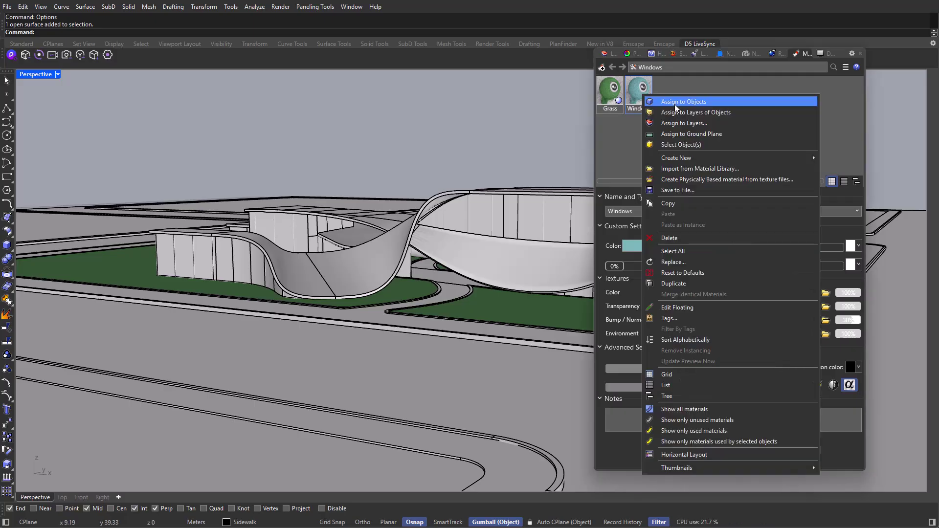
left_click(691, 122)
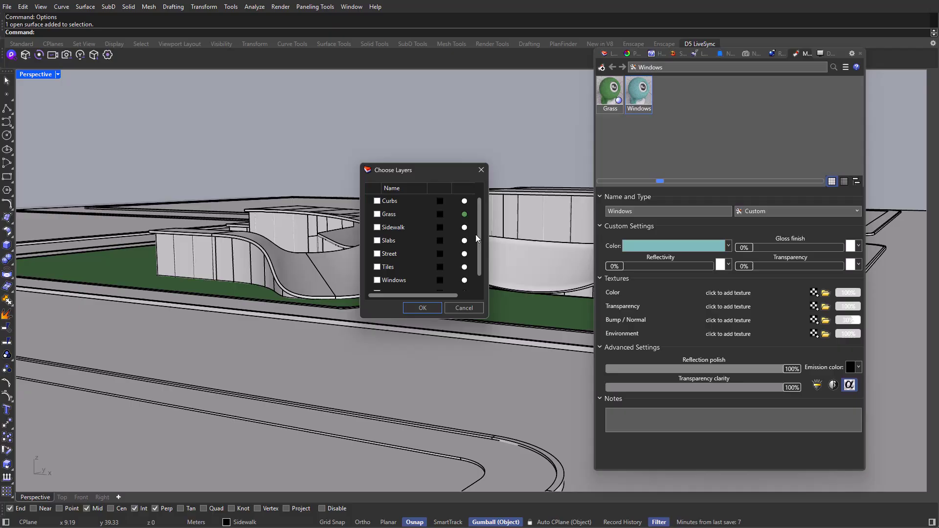
left_click(388, 279)
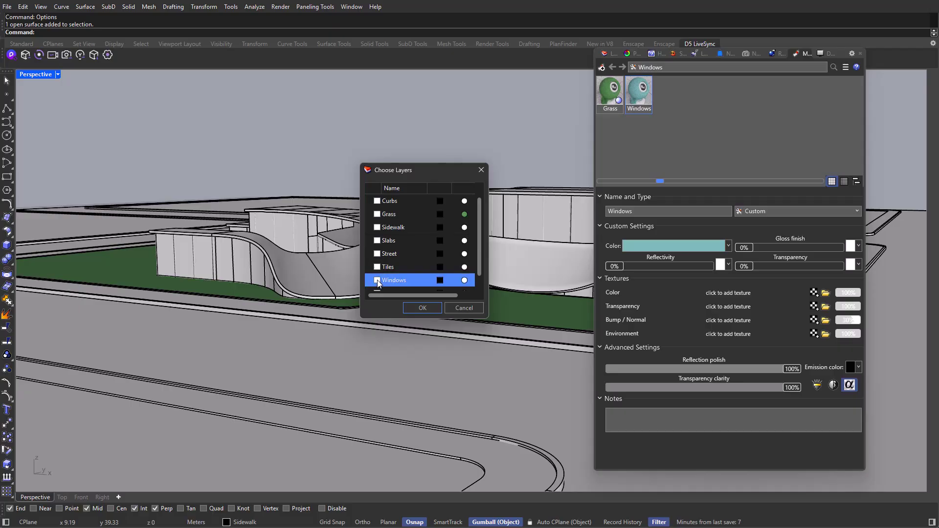
left_click(423, 308)
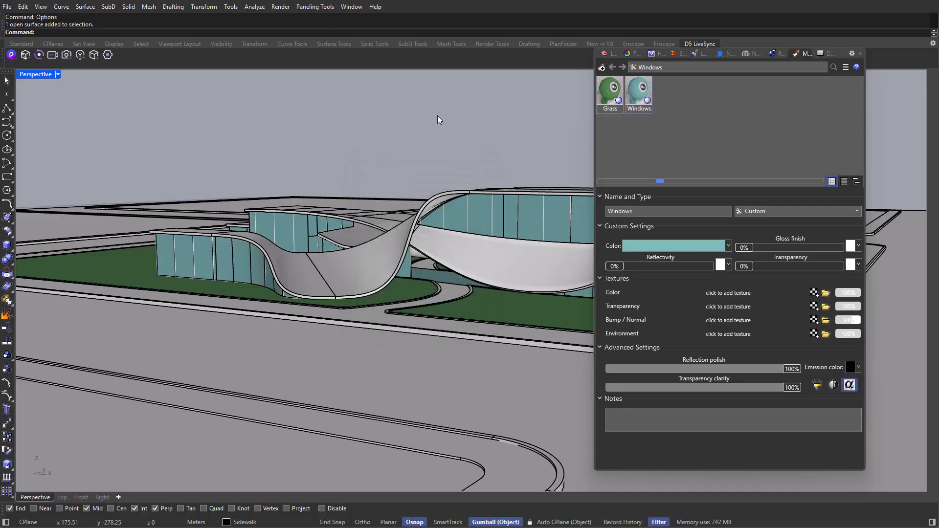
Create a new Custom material for the street surface and set its color to Dark Gray (#696969)
left_click(292, 371)
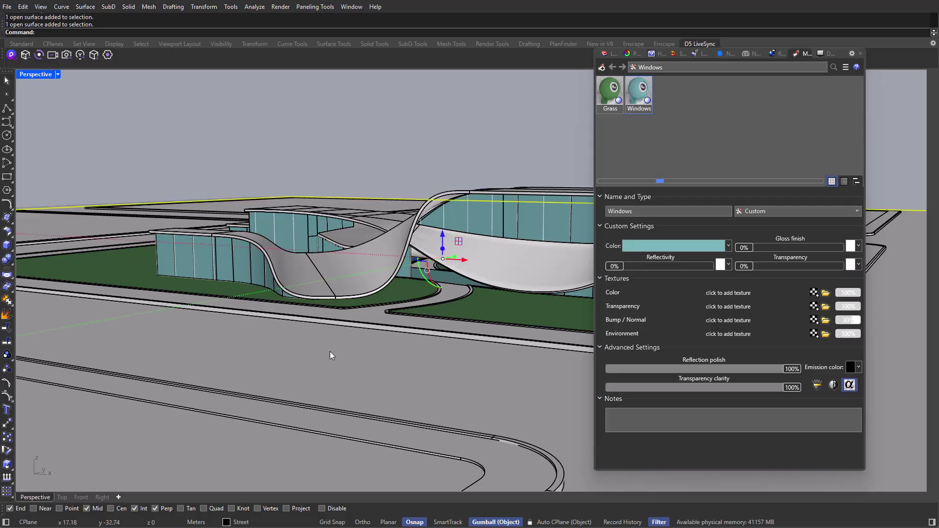
left_click(603, 67)
left_click(655, 123)
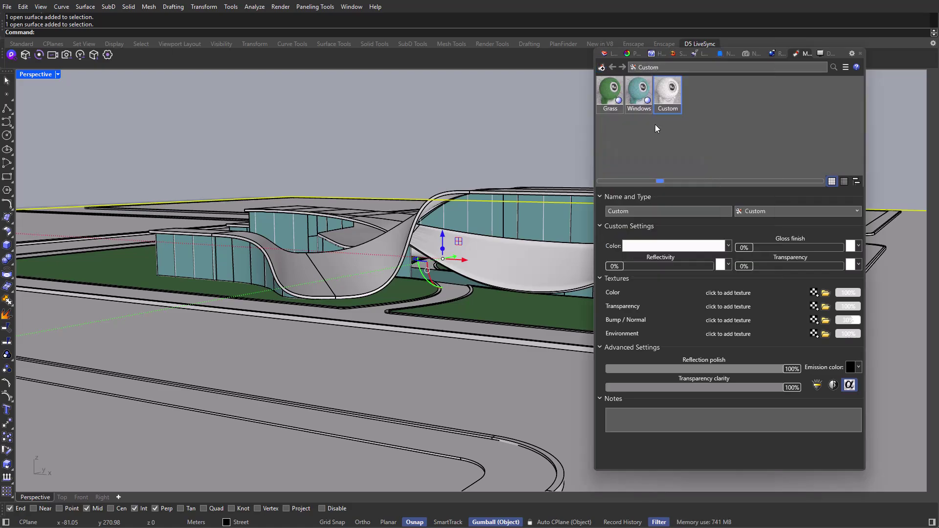
left_click(675, 246)
left_click(393, 131)
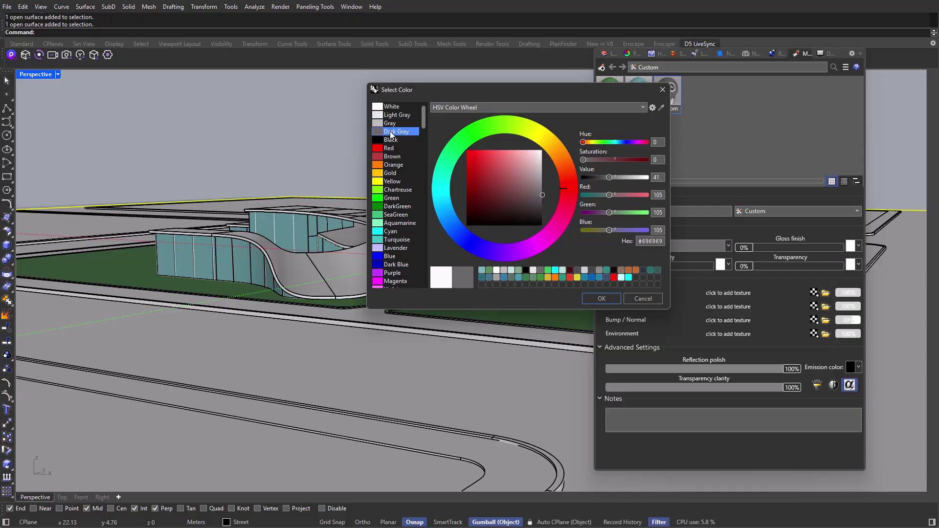
left_click(606, 297)
Assign the dark gray Custom material to the Street layer
right_click(664, 98)
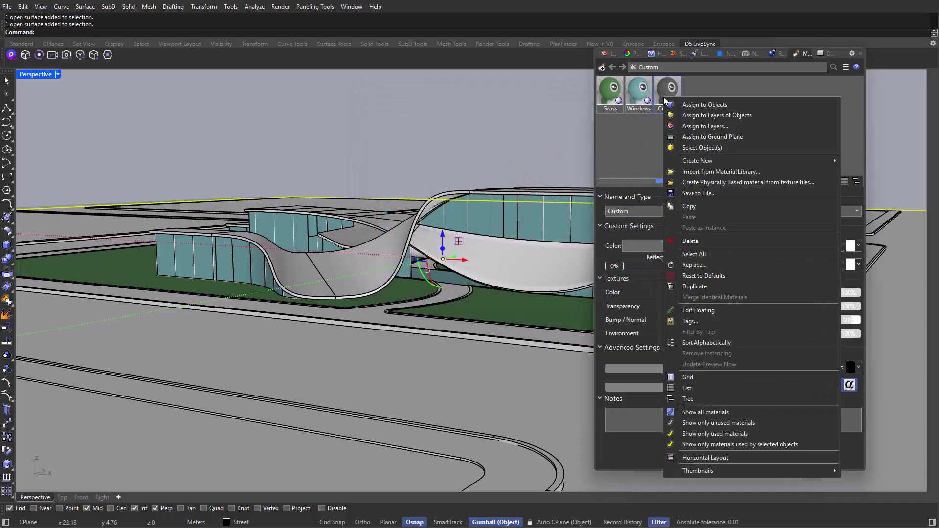
left_click(702, 126)
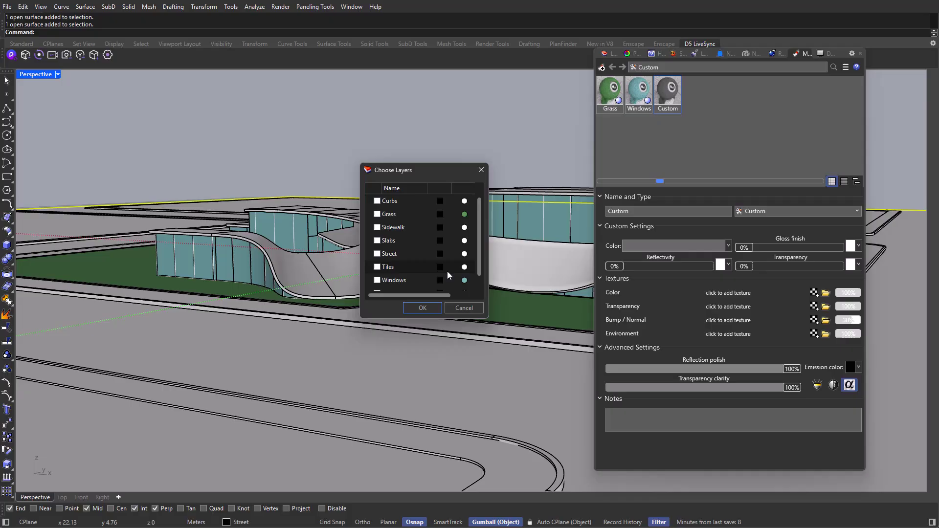
left_click(381, 254)
key("Return")
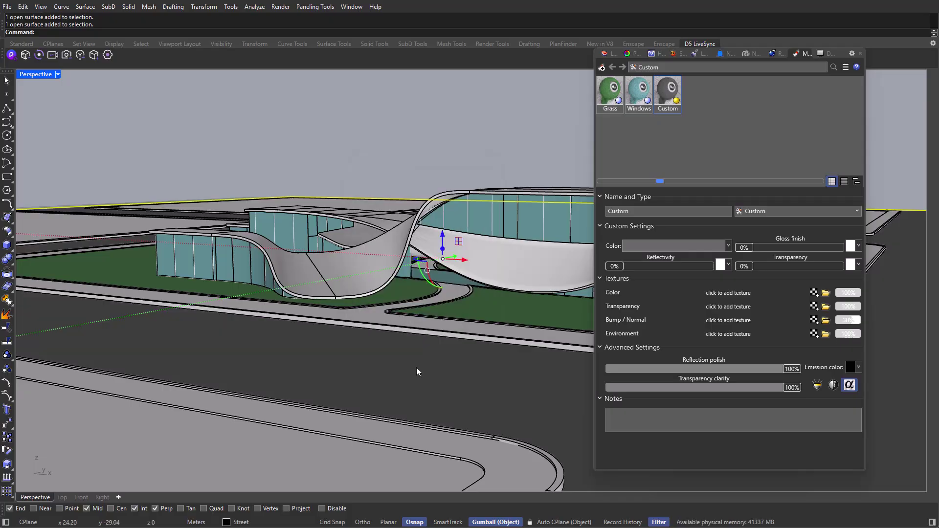
Name the dark gray material Street and open the layer assignment choices for the Slabs material
key("ctrl+z")
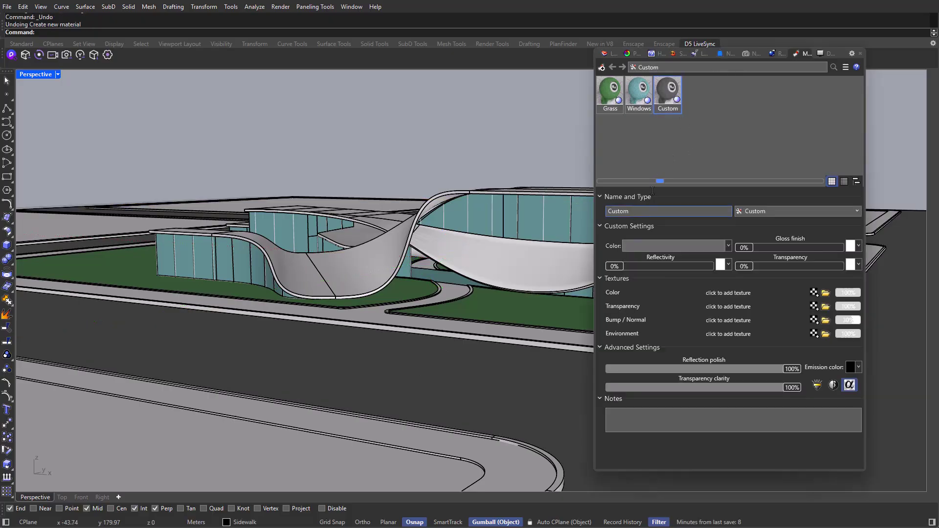
type("Sret")
key("BackSpace")
key("BackSpace")
key("BackSpace")
key("BackSpace")
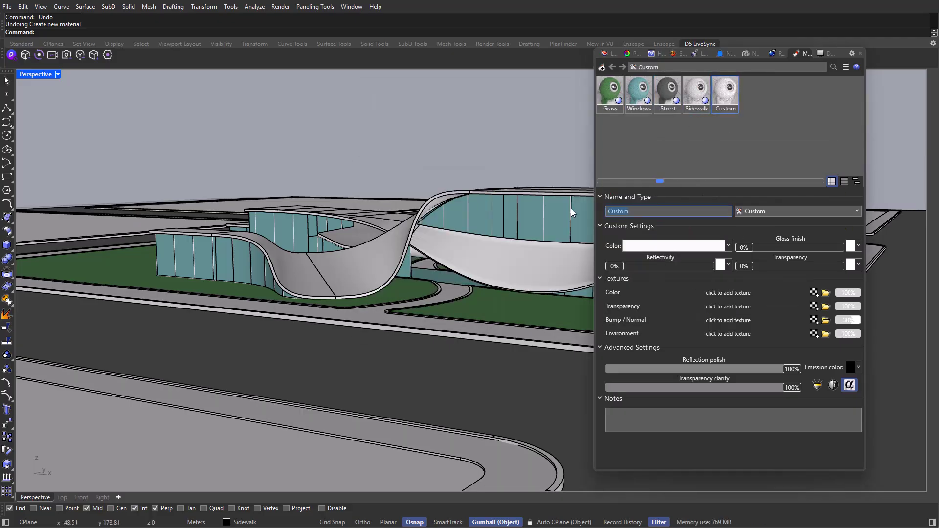
right_click(703, 144)
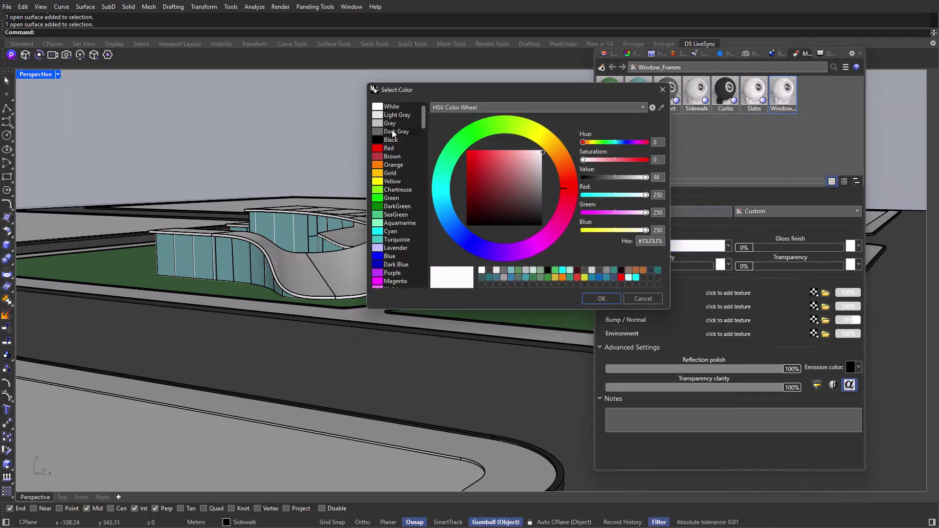
key("Escape")
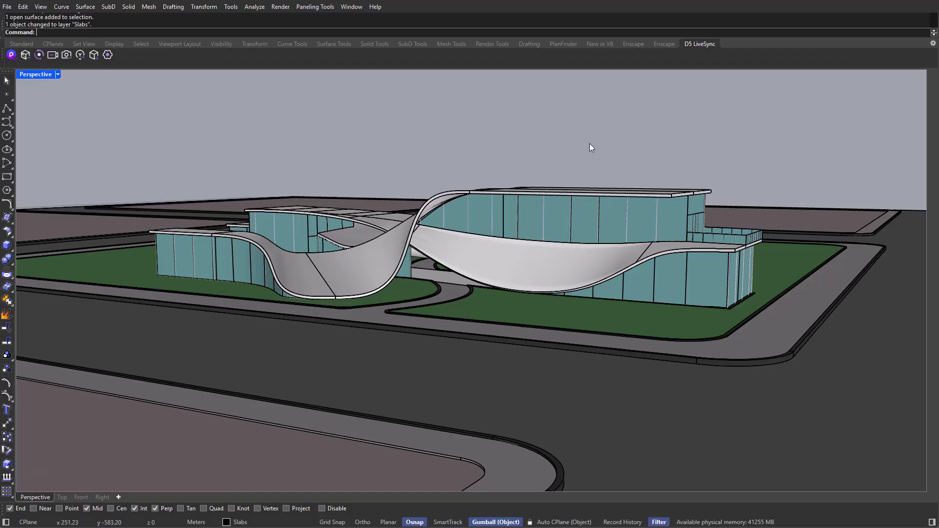
Select all objects in the model and set their texture mapping type to Box
key("ctrl+a")
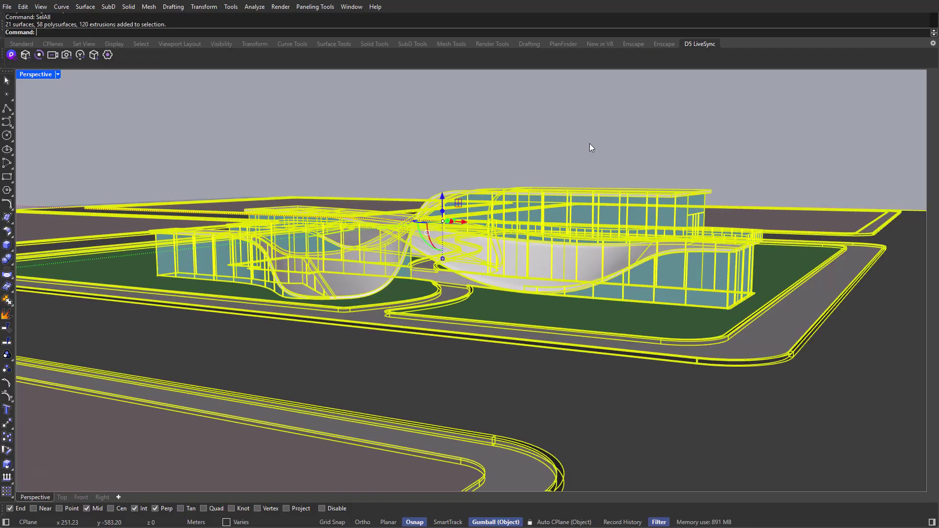
type("Properties")
key("Return")
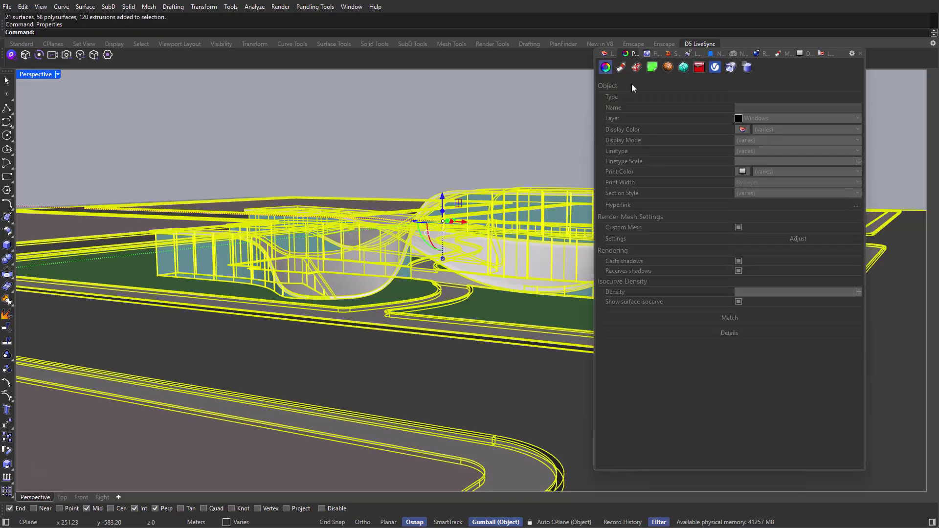
left_click(637, 68)
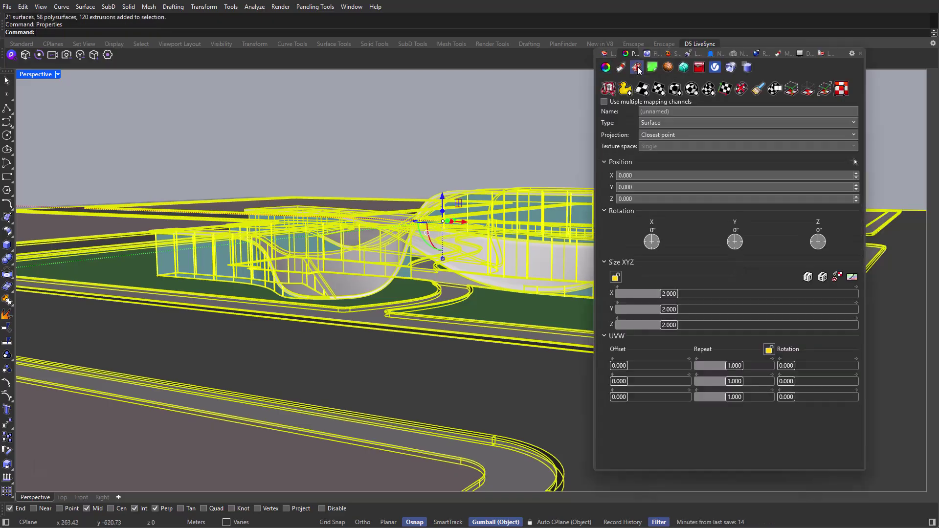
left_click(670, 122)
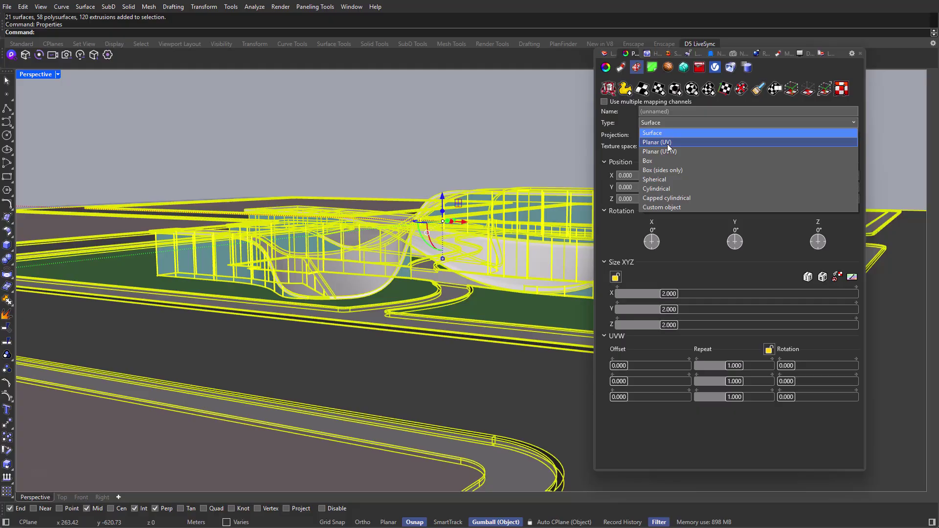
left_click(666, 161)
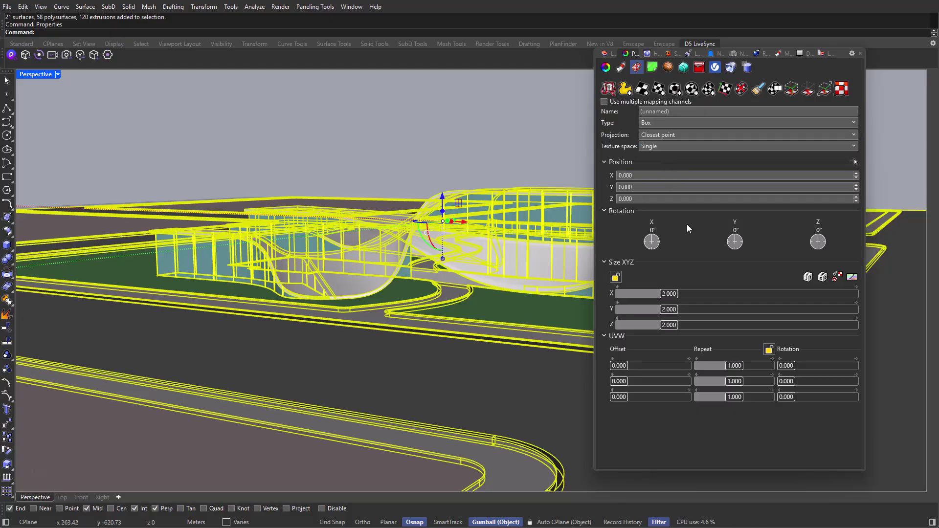
left_click(860, 53)
left_click(660, 160)
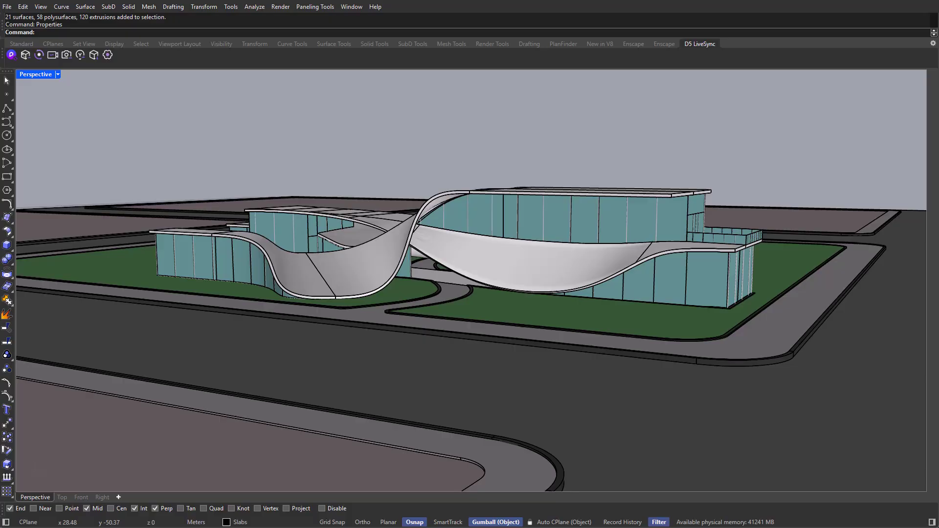
Launch D5 Render and create a new project
key("super")
type("d5")
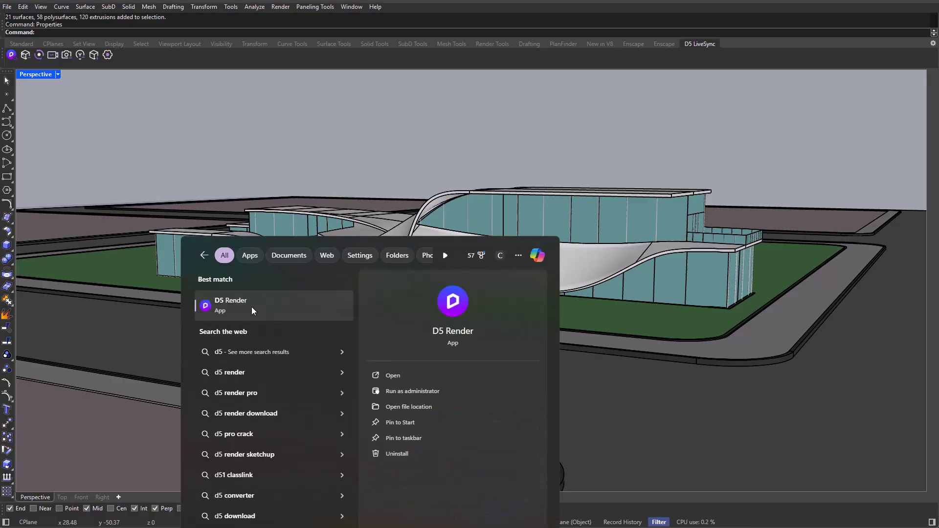
left_click(252, 307)
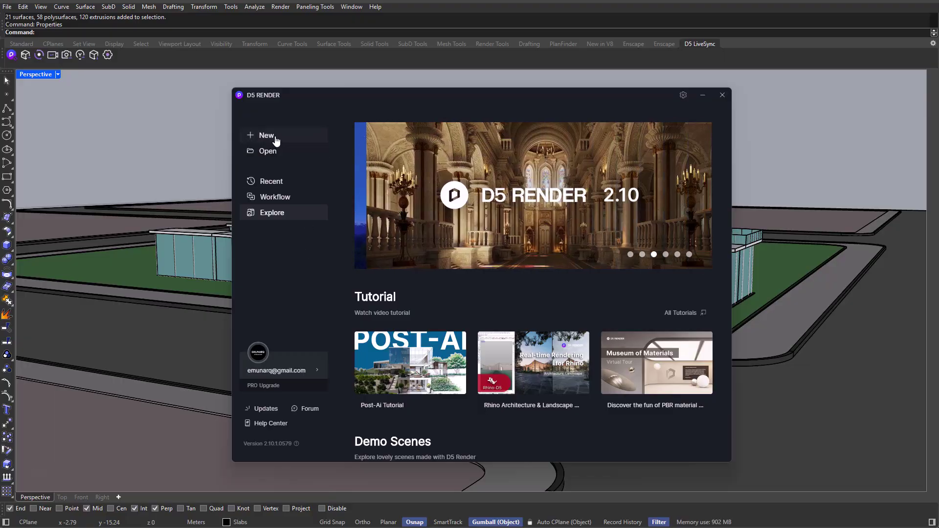
left_click(265, 135)
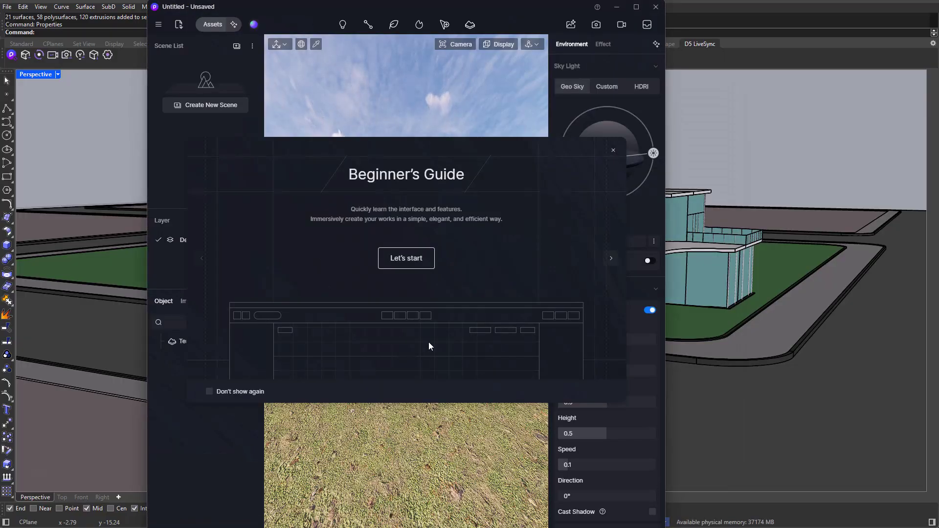
Go through the Beginner's Guide pages on interface, navigation and assets, and close the guide
left_click(612, 259)
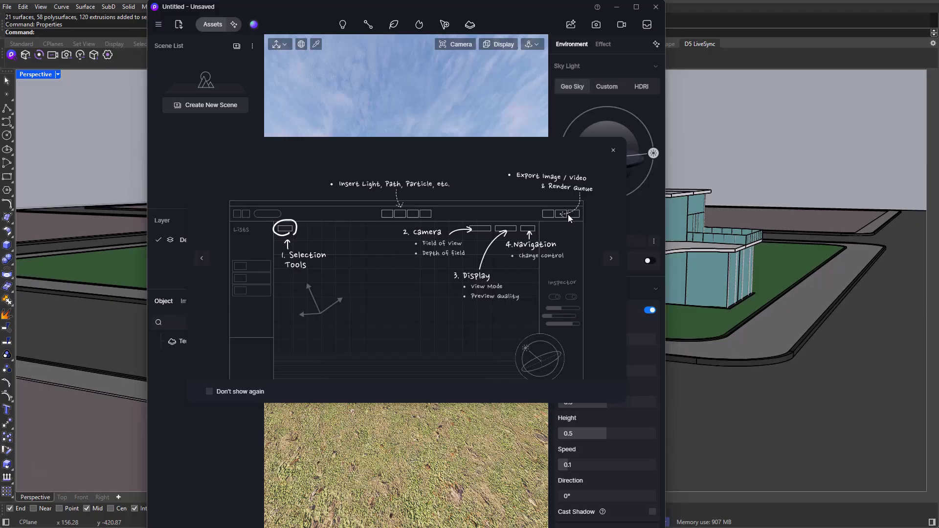
left_click(612, 262)
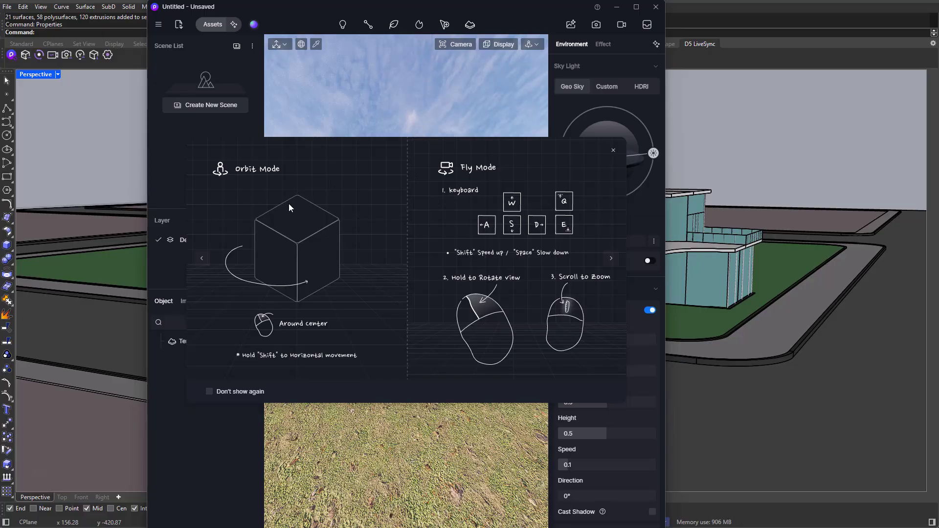
left_click(611, 259)
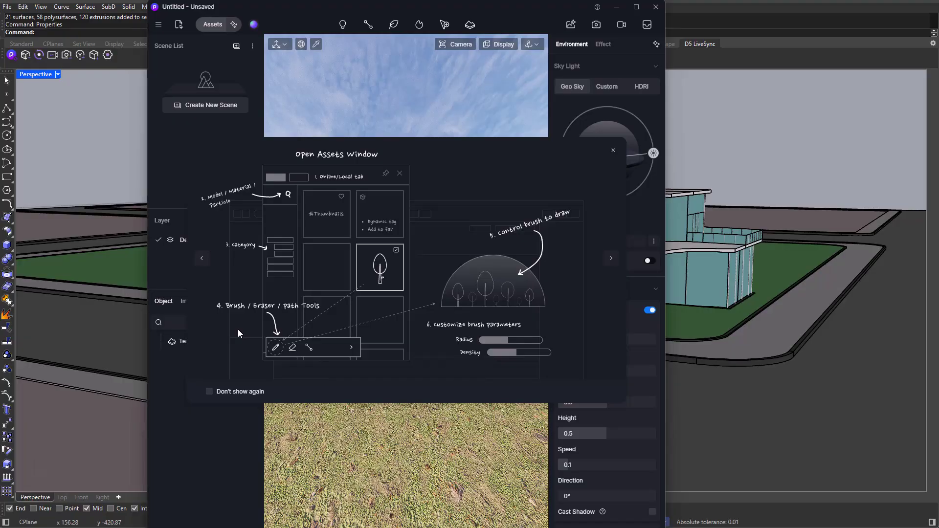
left_click(610, 258)
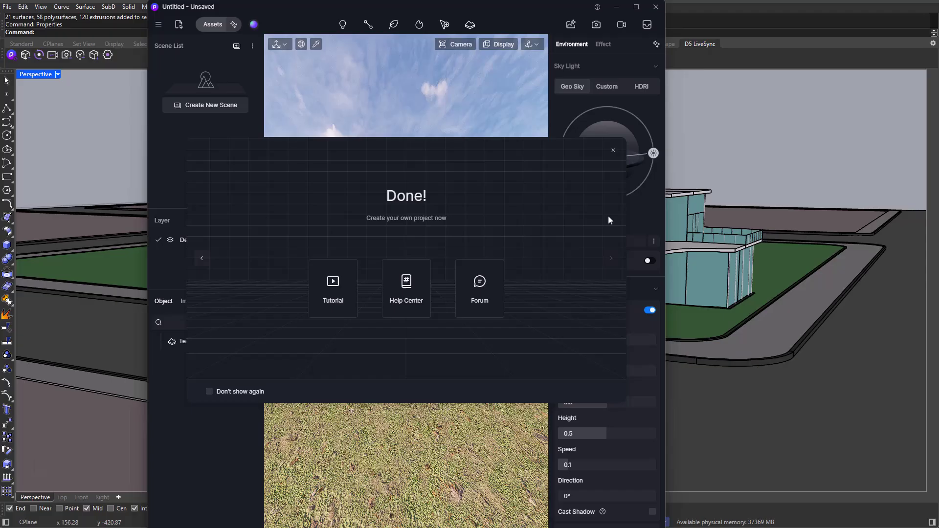
left_click(614, 150)
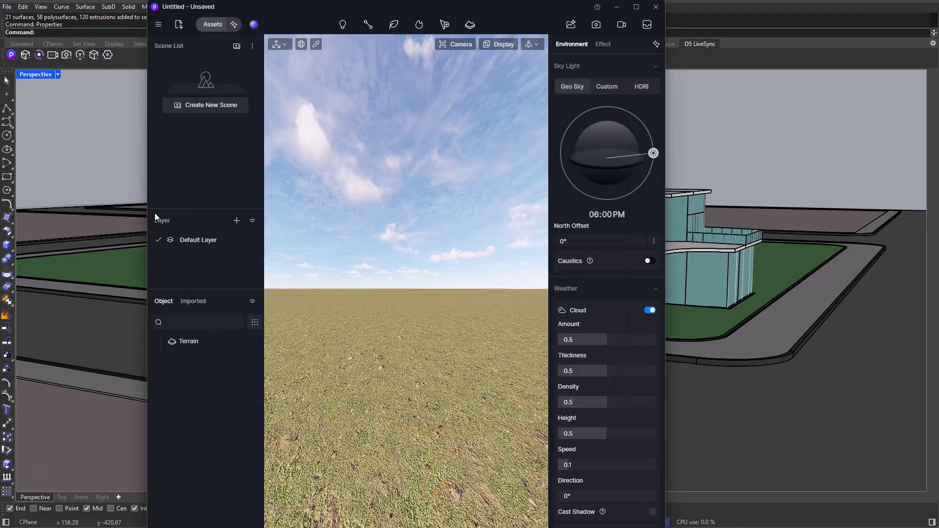
Widen the D5 Render window across the full screen and import the Rhino file 3D_Model from the D5_Series folder
left_click_drag(147, 214, 2, 210)
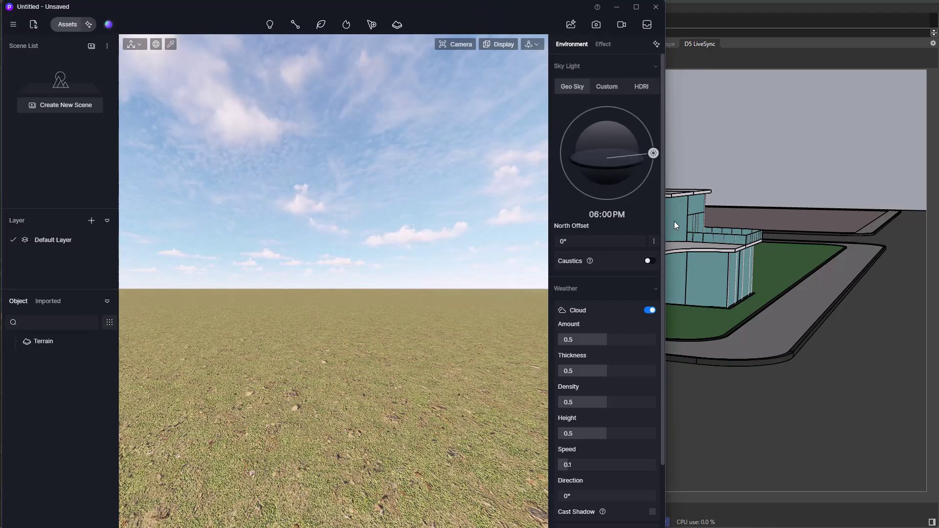
left_click_drag(665, 221, 938, 222)
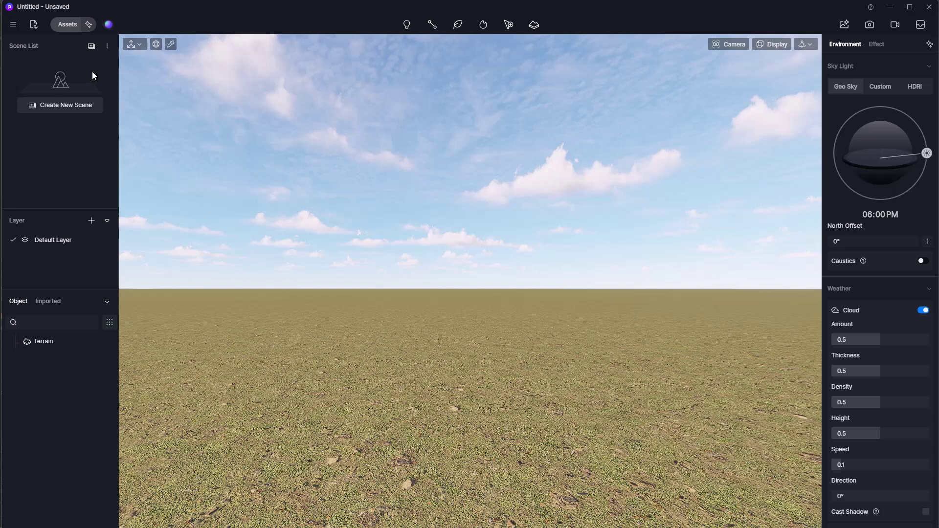
left_click(35, 25)
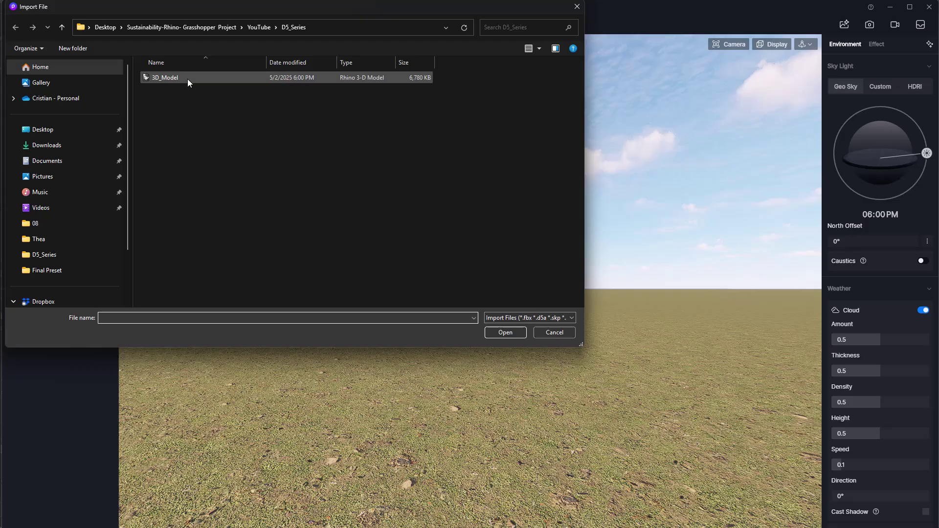
left_click(186, 78)
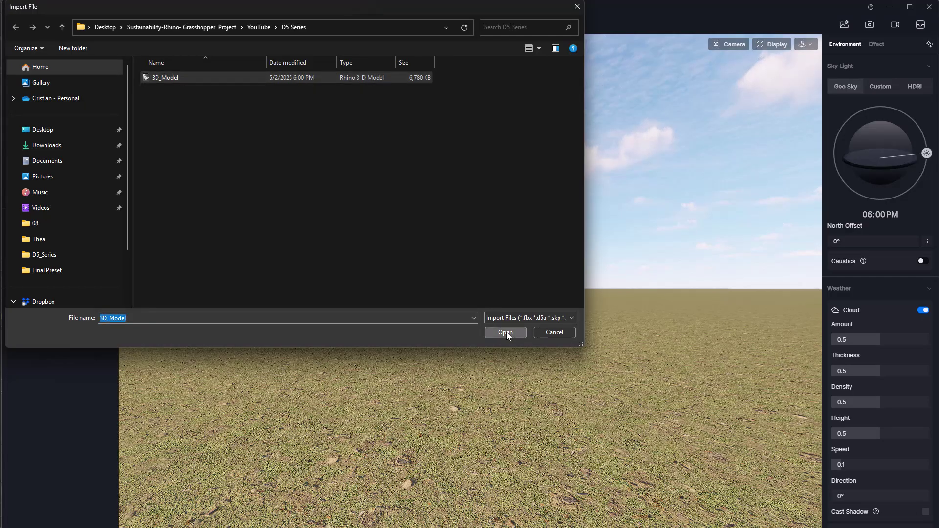
left_click(505, 333)
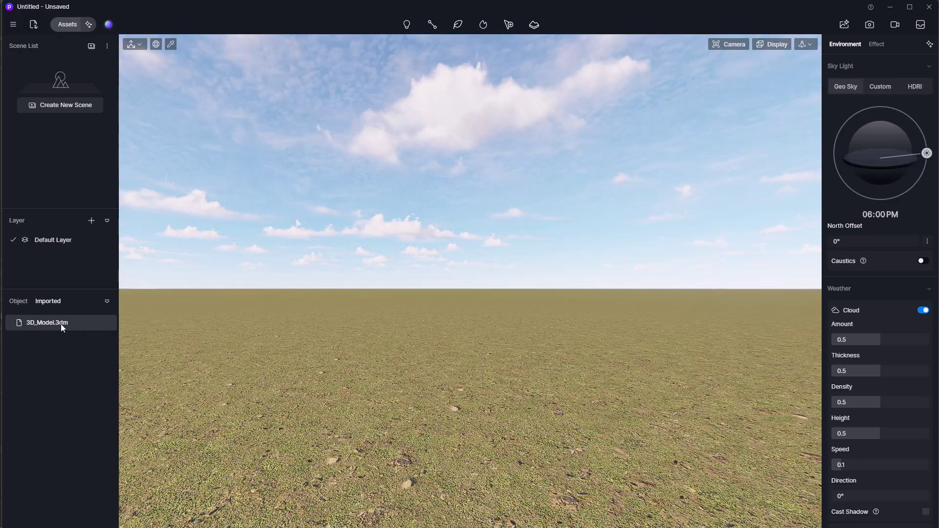
Place the imported 3D_Model.3dm on the terrain in the scene and deselect it
double_click(61, 324)
left_click(421, 408)
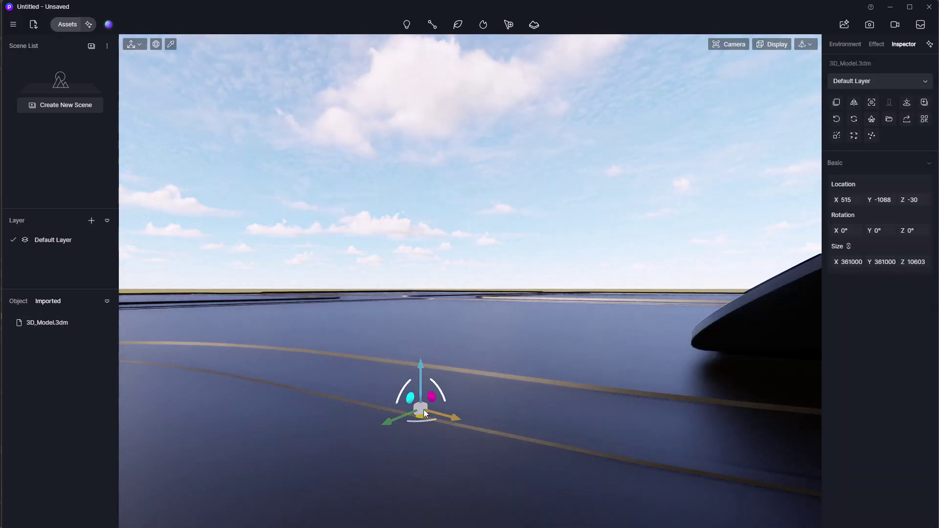
left_click(433, 316)
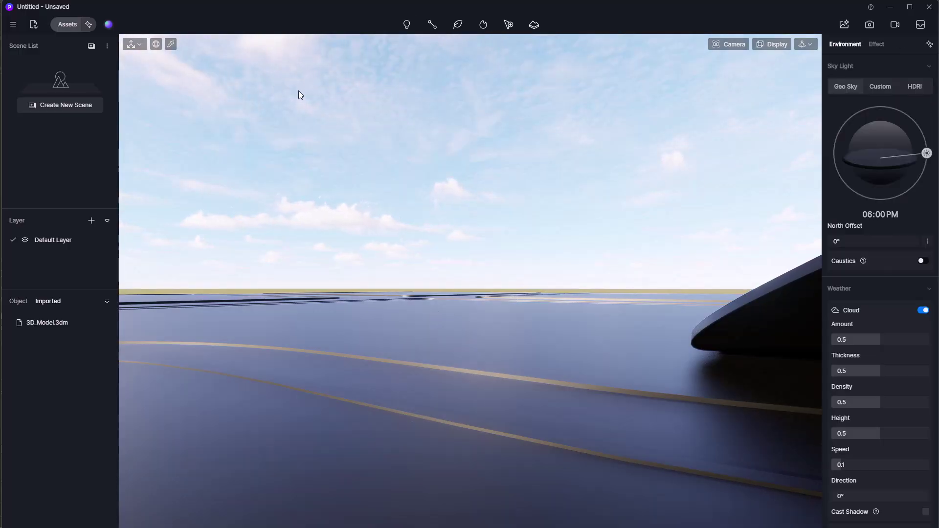
Try scaling the placed model with the scale gizmo, undo the scaling and return to the move and rotate gizmo
left_click(139, 44)
left_click(169, 61)
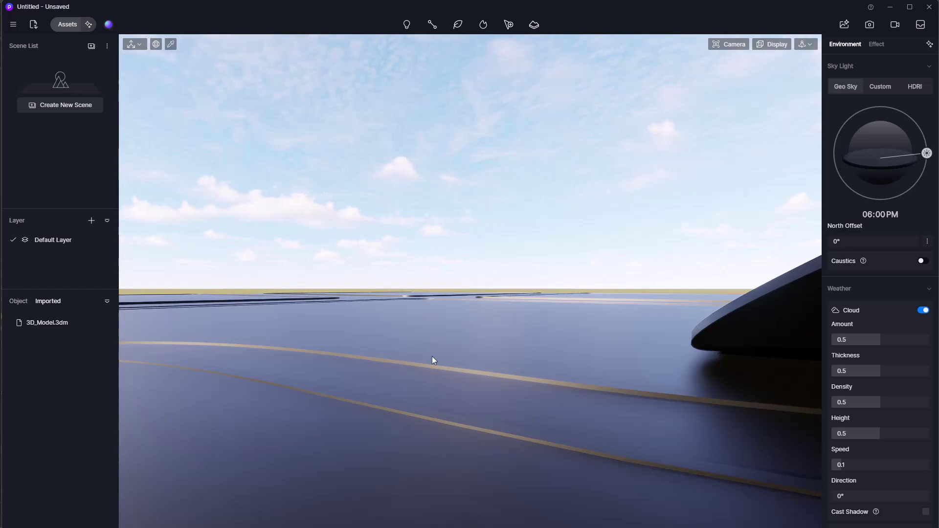
left_click(432, 356)
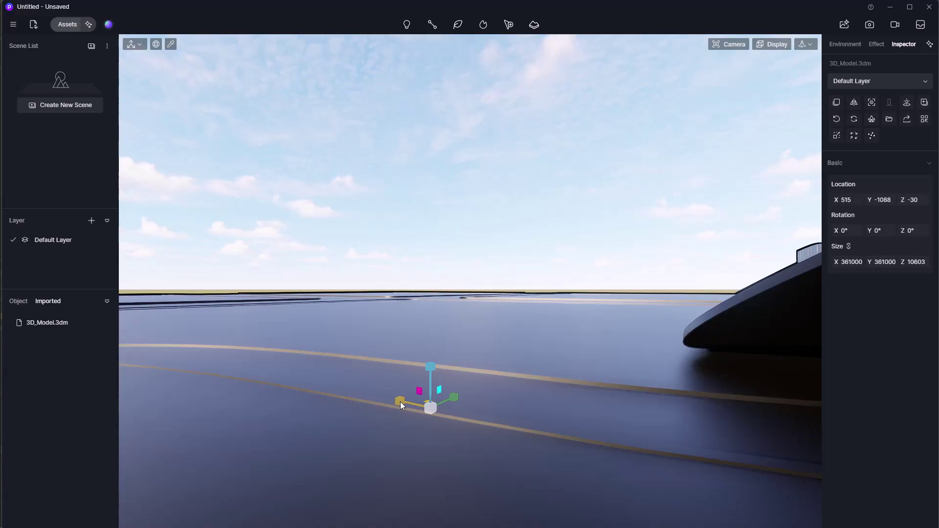
left_click_drag(400, 401, 391, 402)
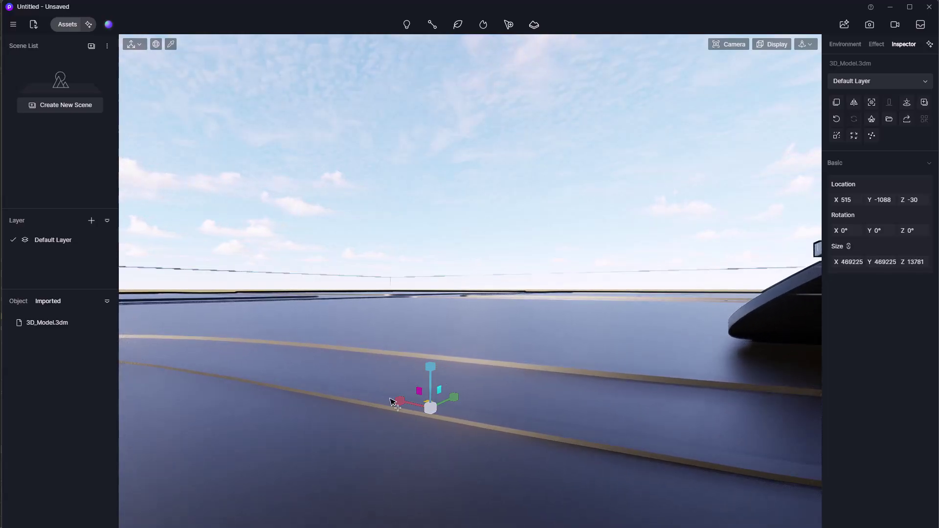
key("ctrl+z")
left_click(435, 377)
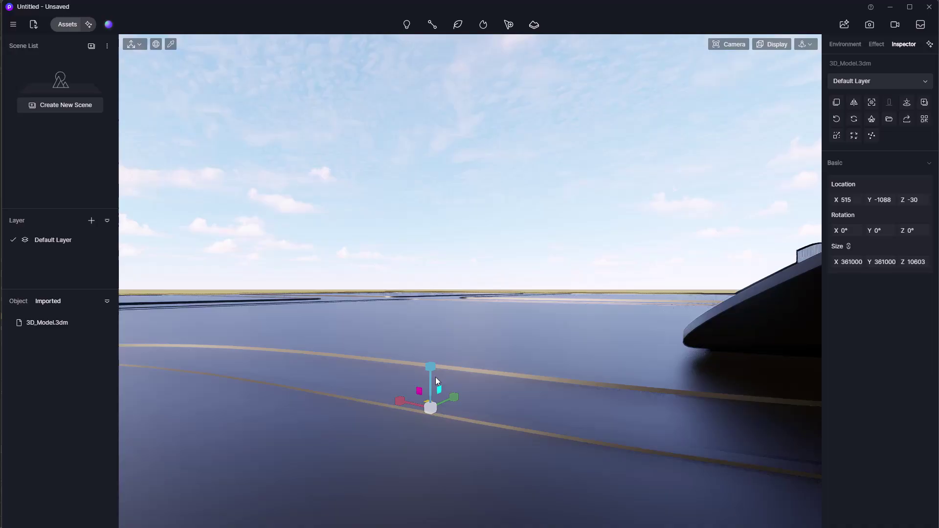
key("space")
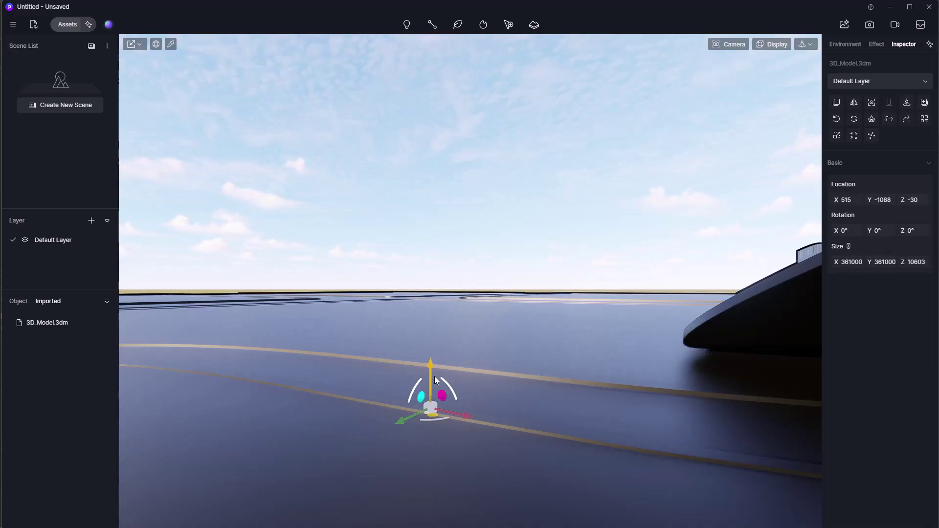
Move the placed model across the ground to about X 856, Y -380 with the gizmo, and undo the final trial change
left_click_drag(468, 413, 426, 394)
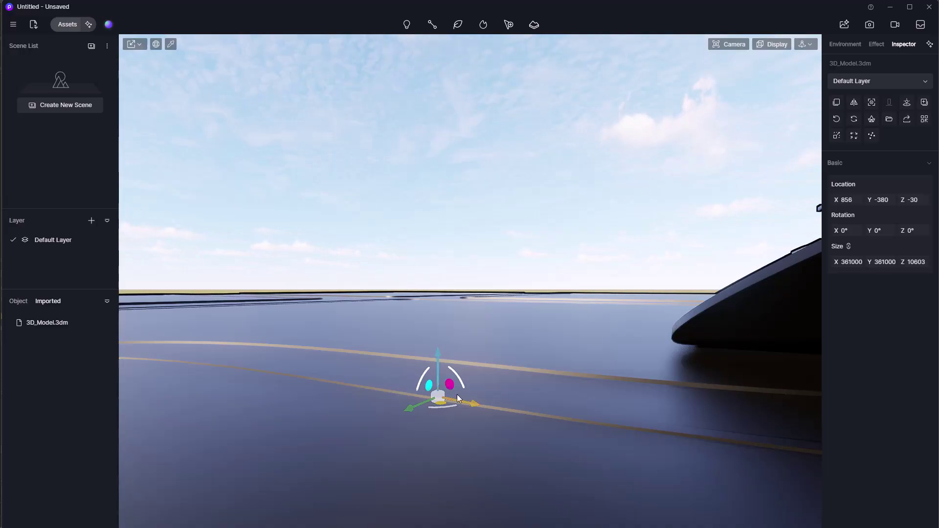
left_click_drag(451, 390, 430, 388)
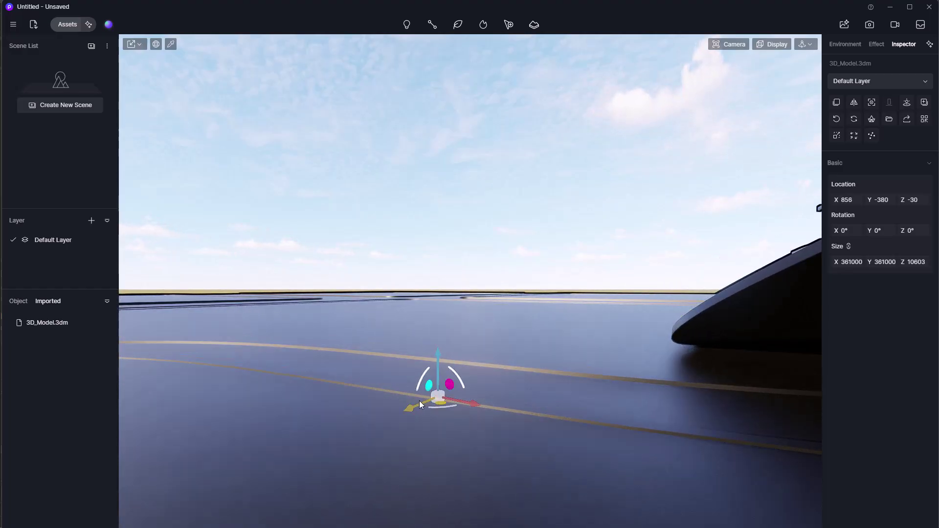
mouse_move(430, 387)
left_mouse_down()
mouse_move(414, 373)
mouse_move(424, 386)
left_mouse_up()
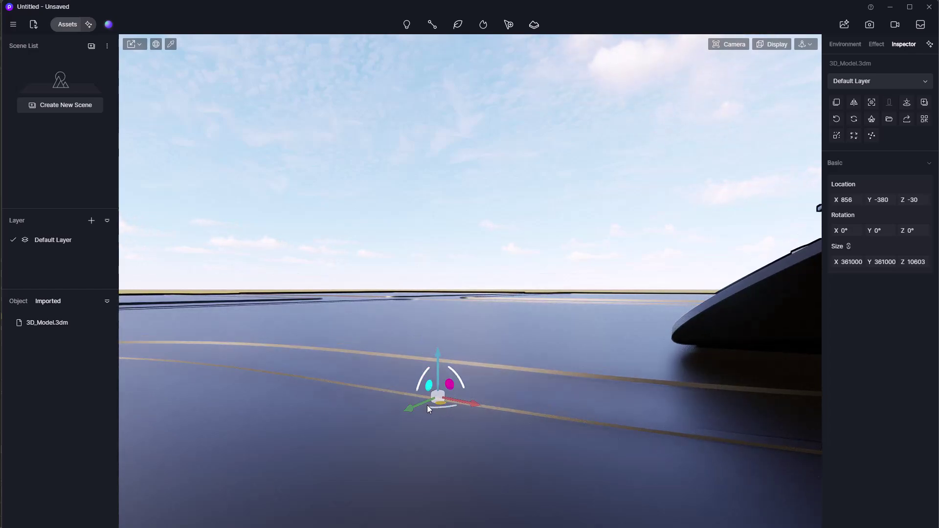
left_click_drag(439, 407, 479, 400)
key("ctrl+z")
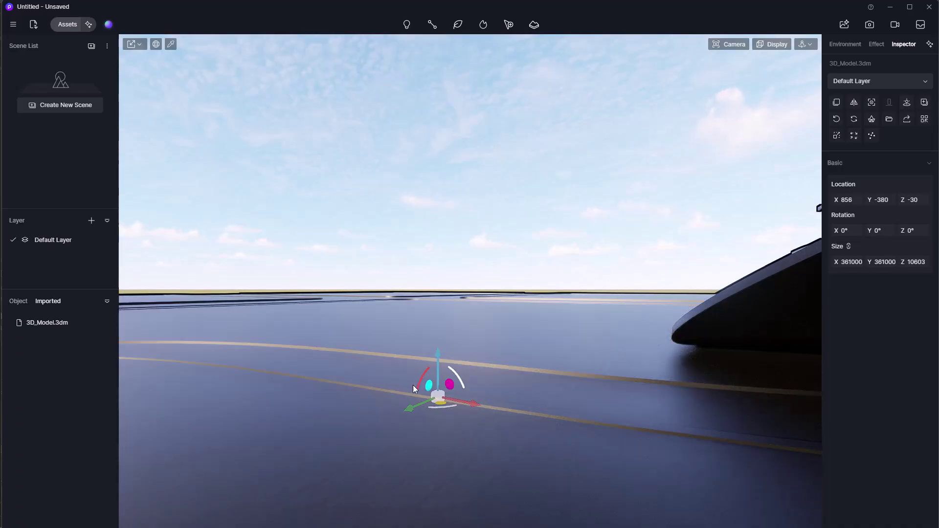
Switch the placed model to the scale gizmo, try scaling it and deselect it
key("space")
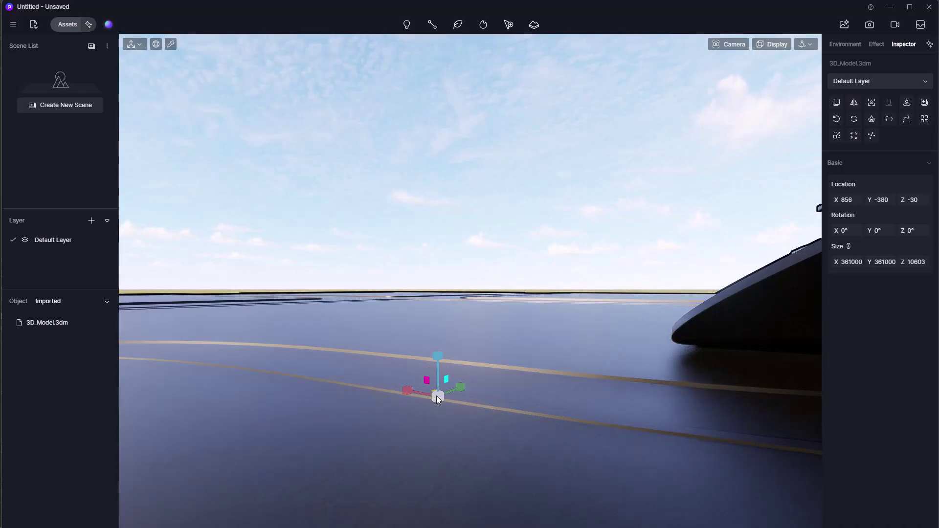
left_click_drag(427, 383, 409, 372)
key("Escape")
Compare the model's gizmo in the local and world coordinate systems, ending with the world system and the model selected
left_click(158, 46)
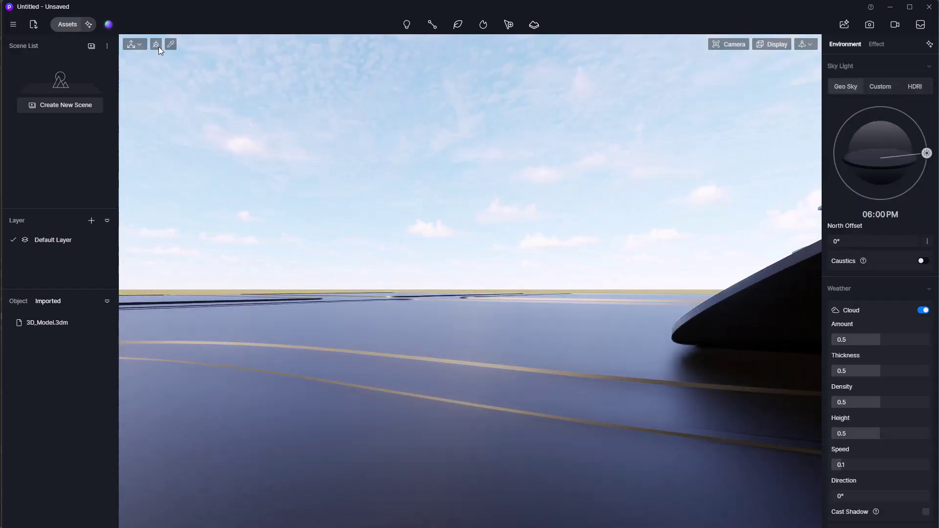
left_click(395, 330)
left_click(156, 45)
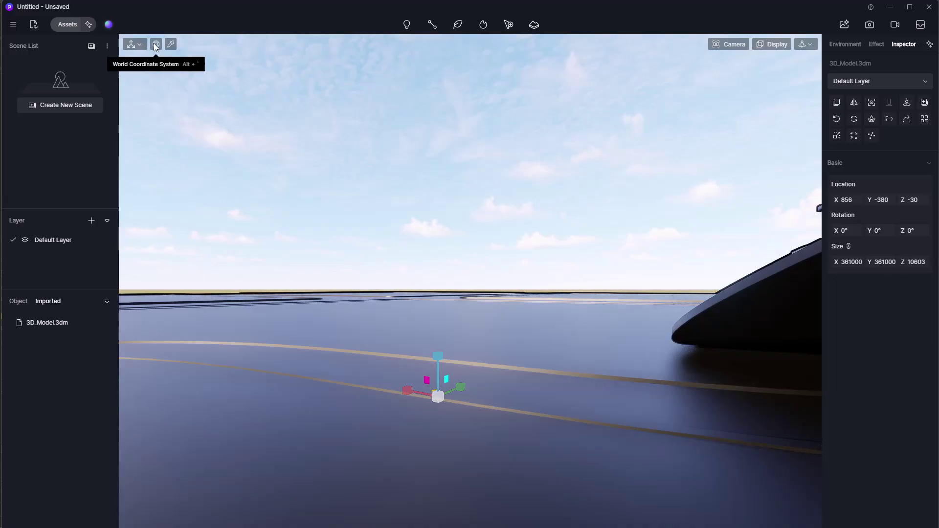
left_click(395, 365)
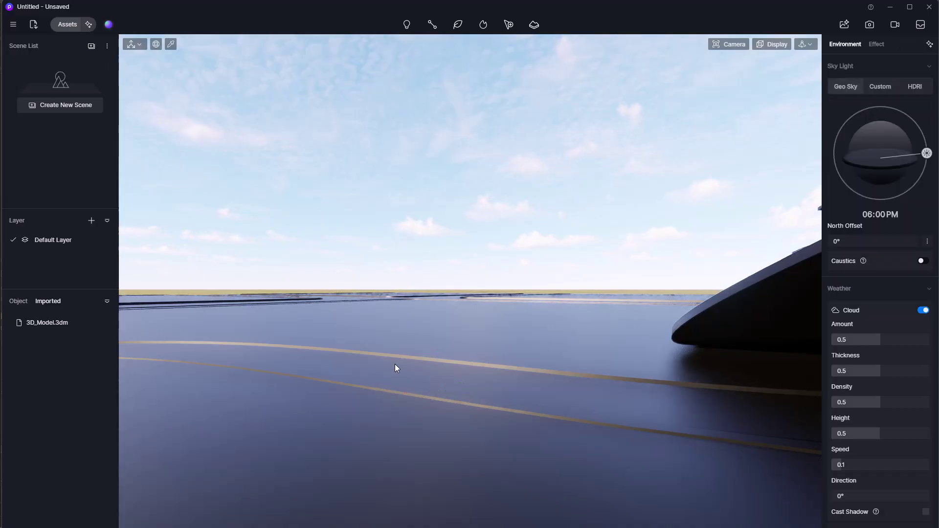
left_click(395, 365)
left_click(155, 44)
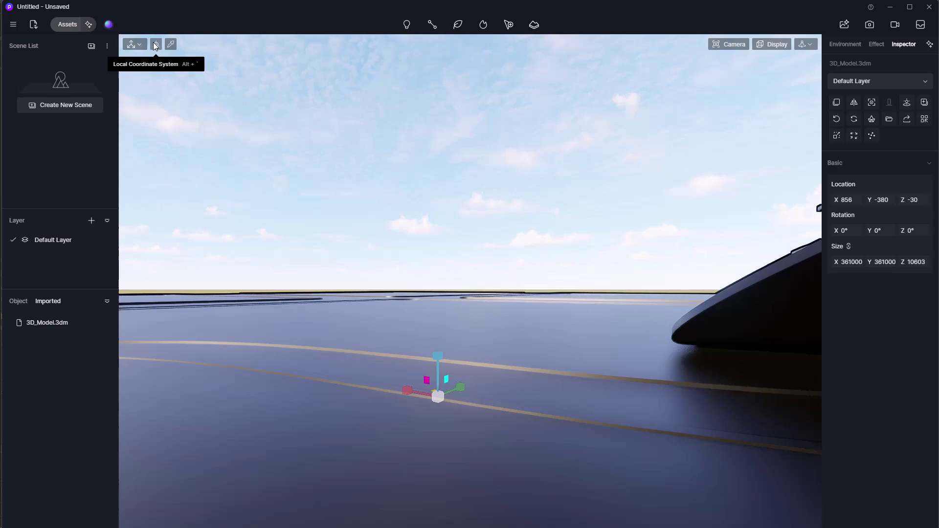
left_click(155, 45)
left_click(427, 386)
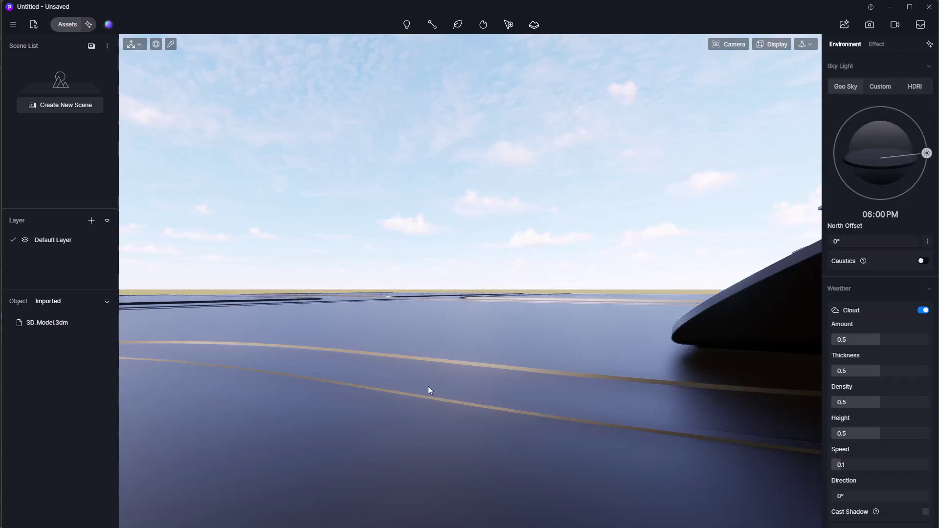
left_click(427, 386)
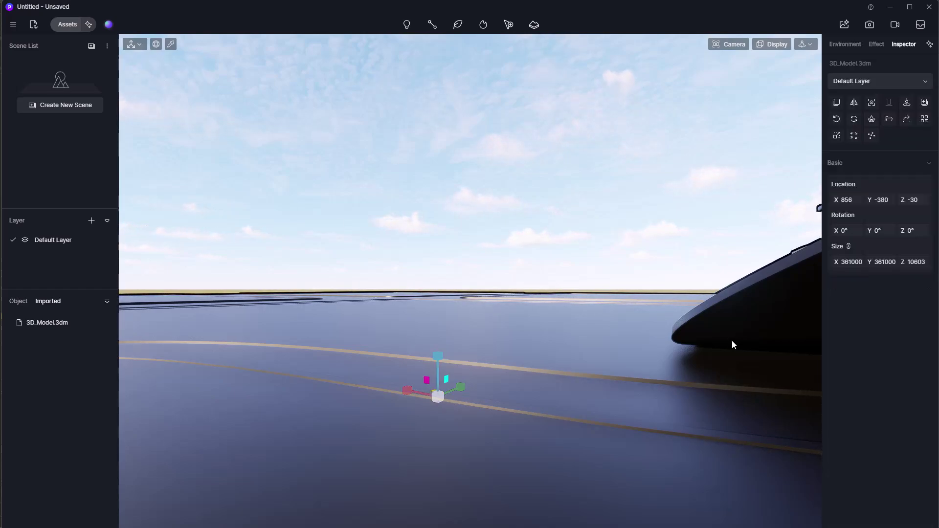
Try the material picker and look at the Move and Scale gizmo choices
left_click(453, 232)
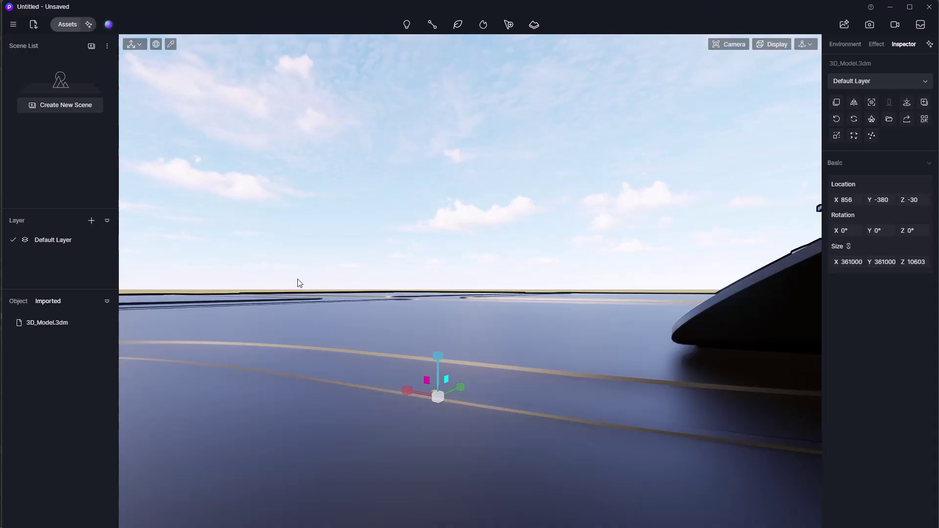
left_click(170, 43)
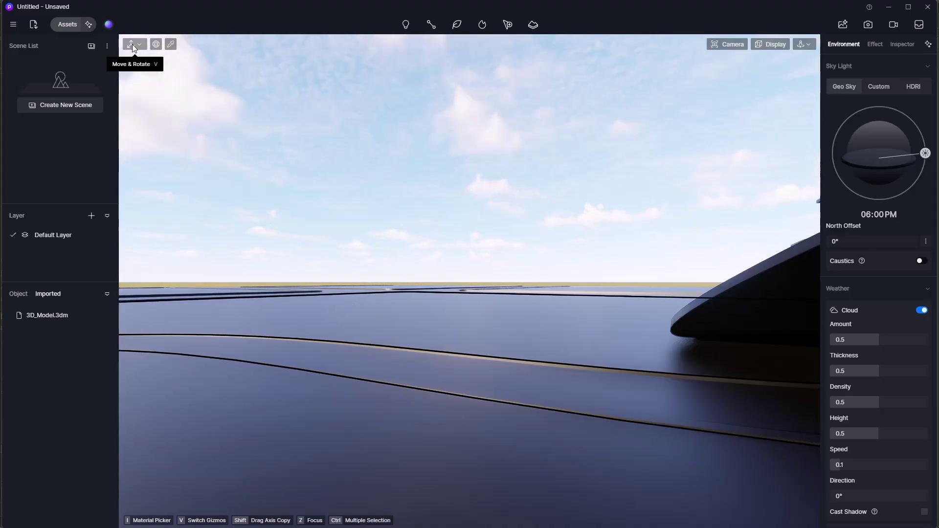
left_click(132, 44)
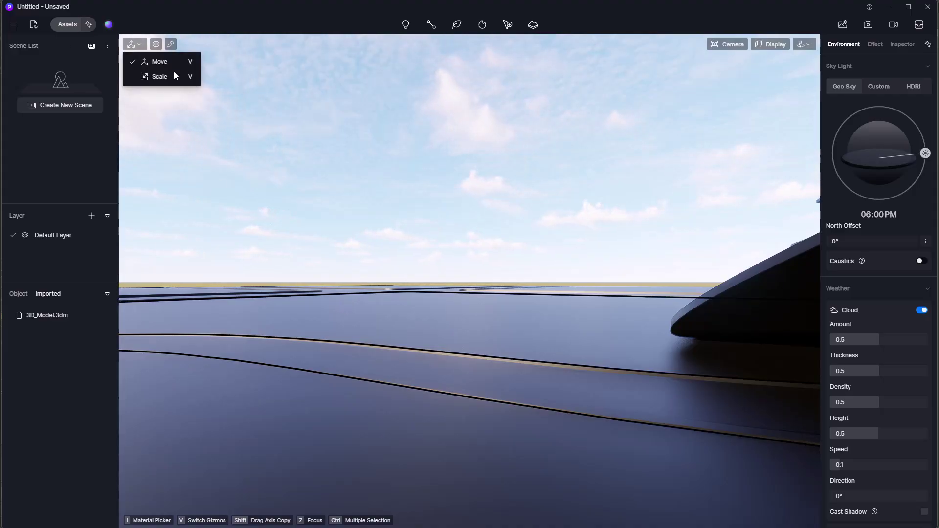
left_click(180, 69)
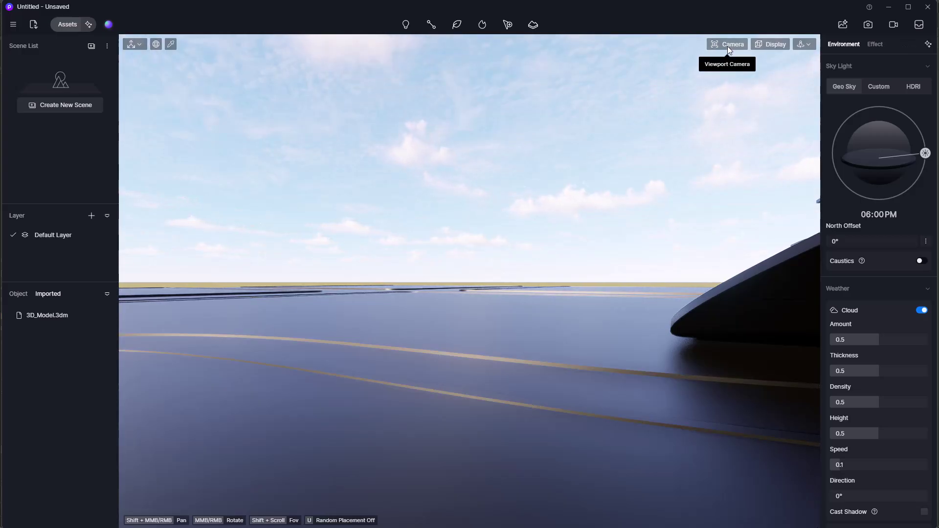
Preview the scene in Wireframe display mode and switch the viewport to the plain white model mode
left_click(778, 43)
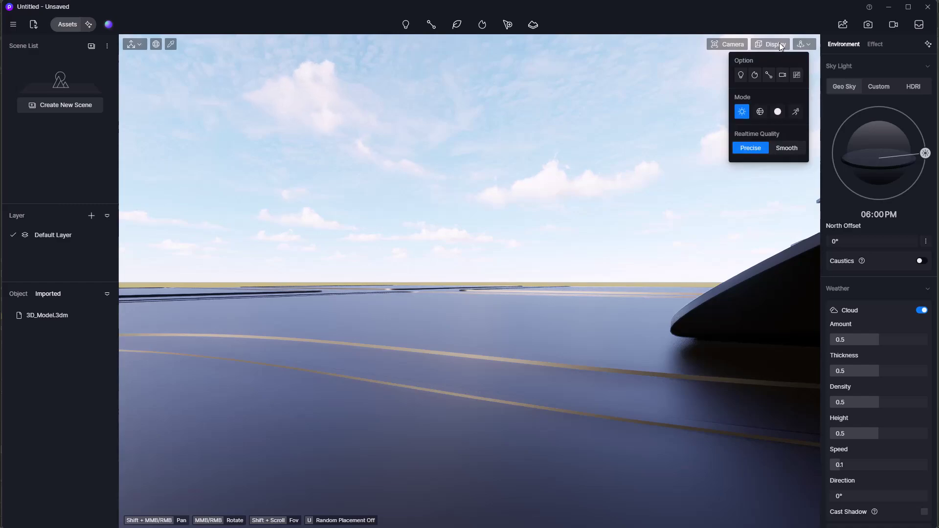
left_click(760, 113)
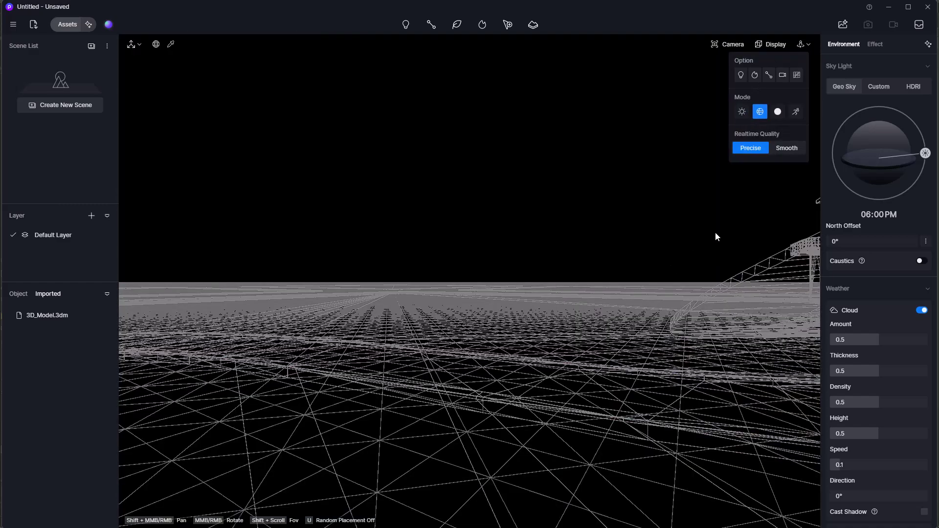
left_click(779, 110)
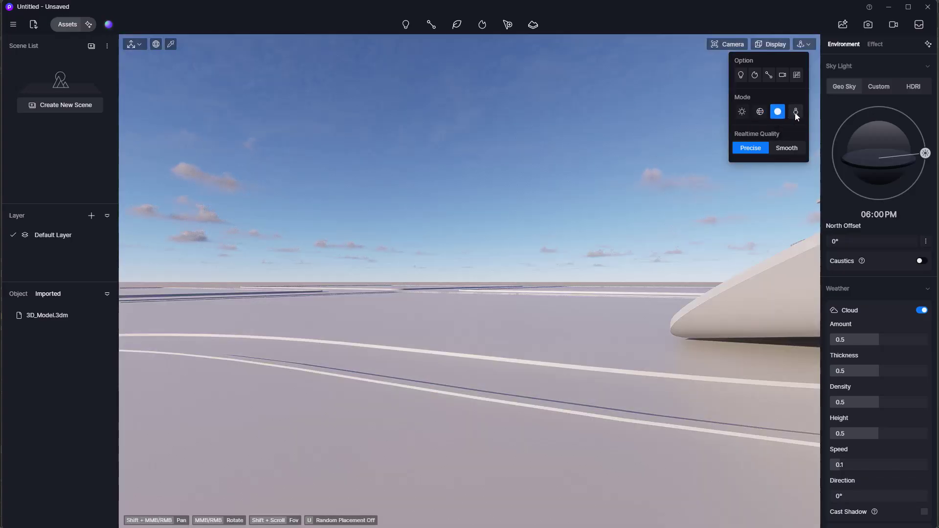
left_click(795, 112)
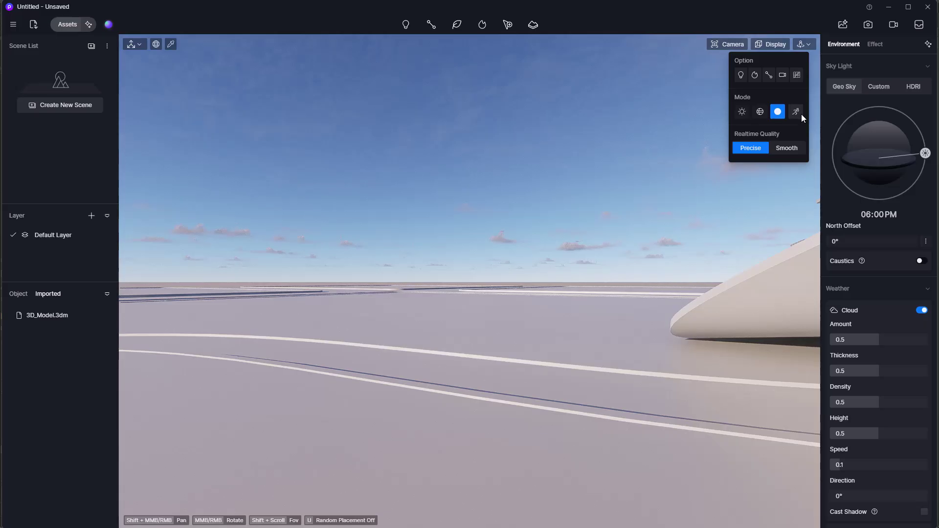
Show the navigation settings and, using Orbit navigation, pull back and orbit until the whole building can be viewed
left_click(809, 44)
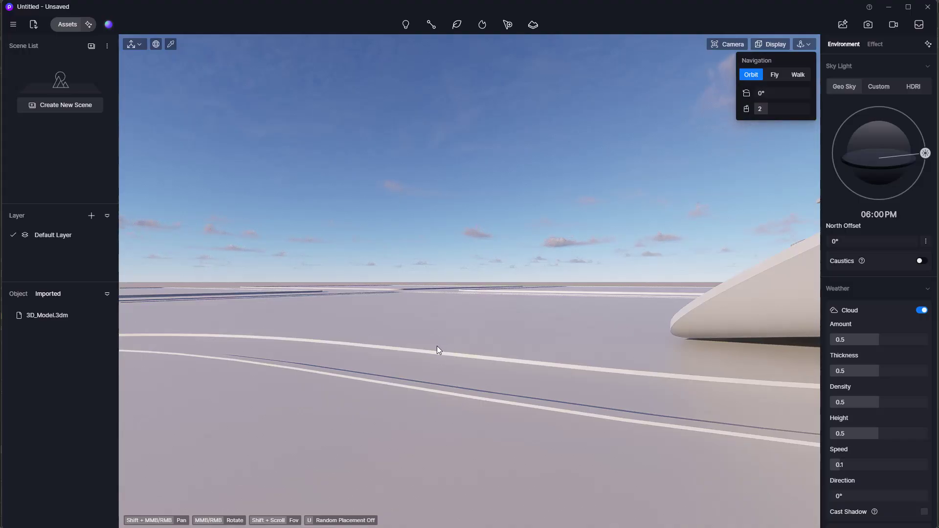
right_click_drag(426, 330, 623, 344)
right_click_drag(533, 349, 422, 330)
scroll(398, 318, "up", 4)
scroll(401, 327, "down", 4)
scroll(422, 331, "down", 5)
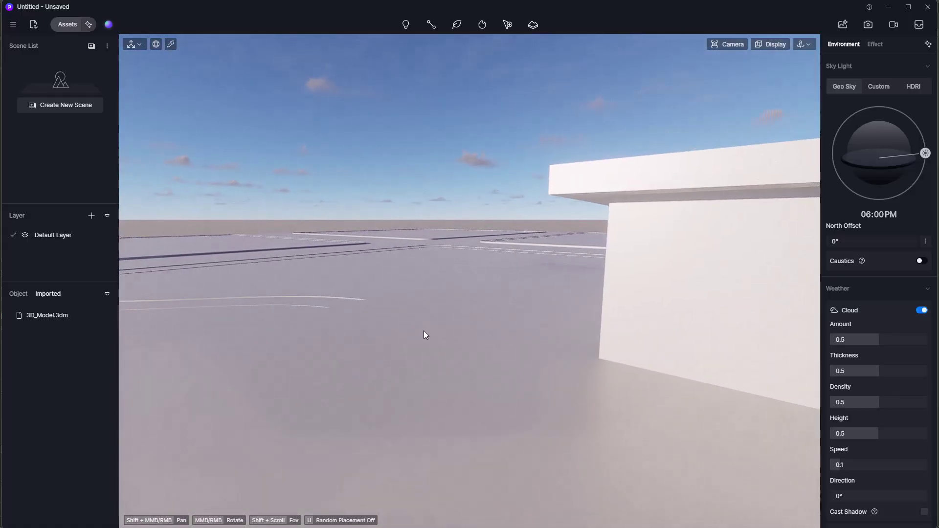
scroll(419, 311, "down", 5)
right_click_drag(617, 320, 484, 245, "shift")
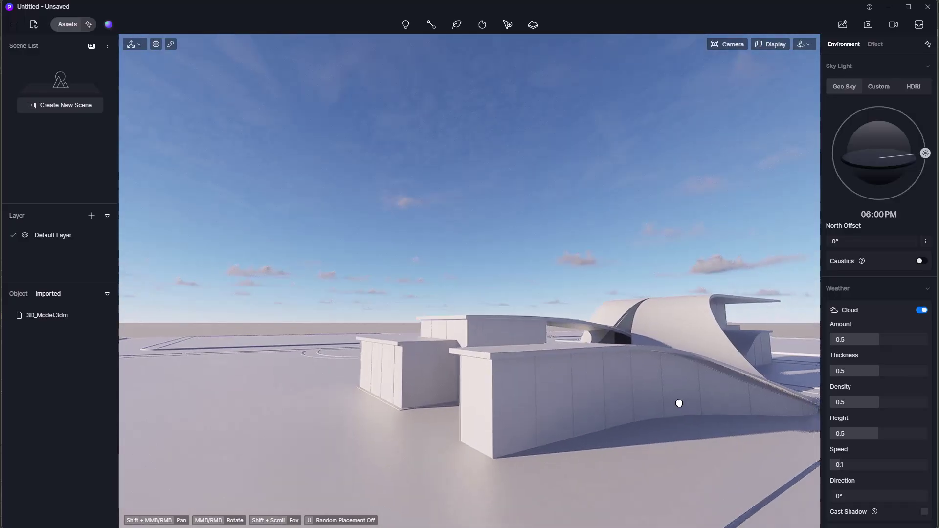
right_click_drag(677, 403, 697, 362)
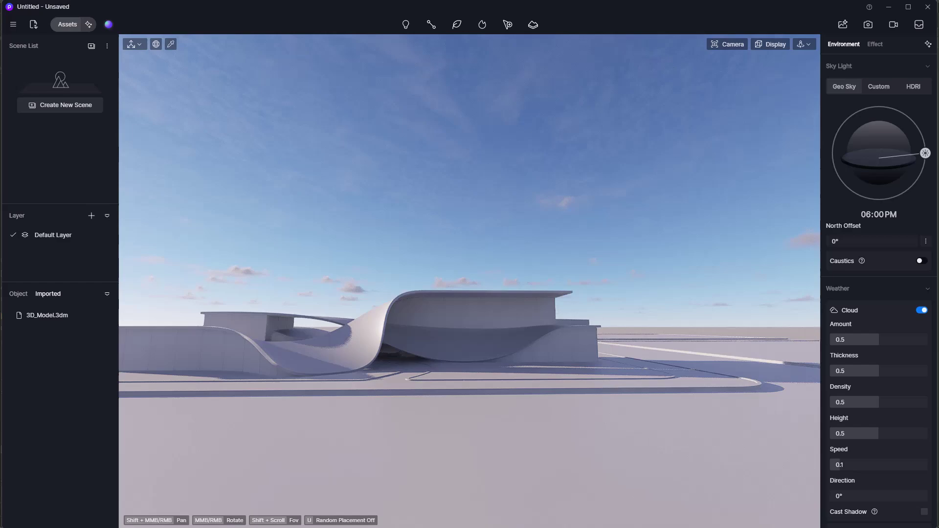
Examine the building's curved roof and front facade from several angles, both close up and from a distance
middle_click_drag(631, 340, 597, 344)
scroll(517, 345, "up", 10)
middle_click_drag(515, 347, 450, 350)
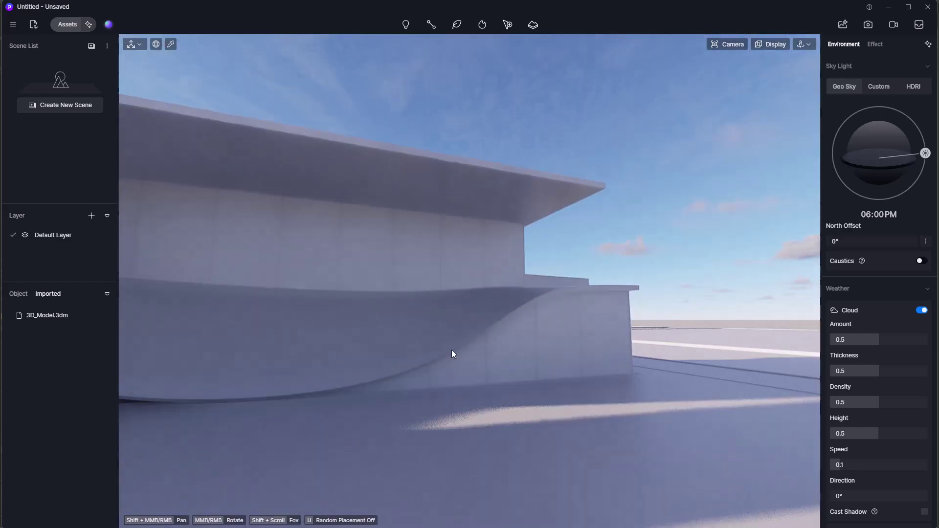
scroll(451, 350, "down", 10)
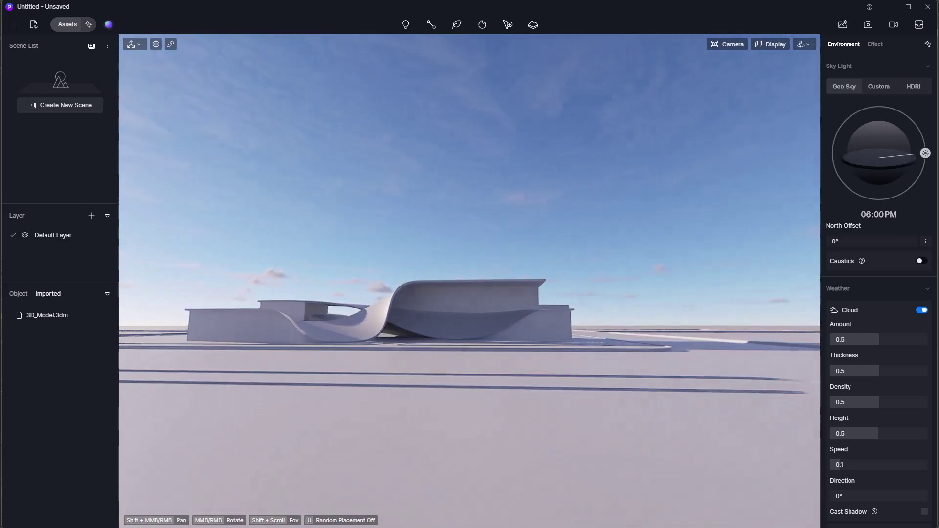
scroll(523, 318, "up", 5)
middle_click_drag(547, 345, 444, 344)
scroll(557, 332, "up", 4)
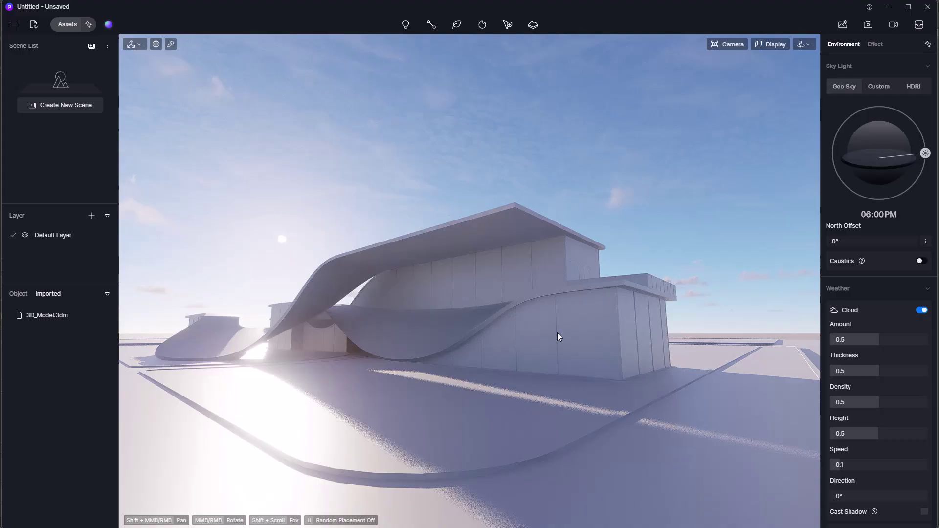
middle_click_drag(558, 370, 561, 346)
scroll(561, 342, "up", 4)
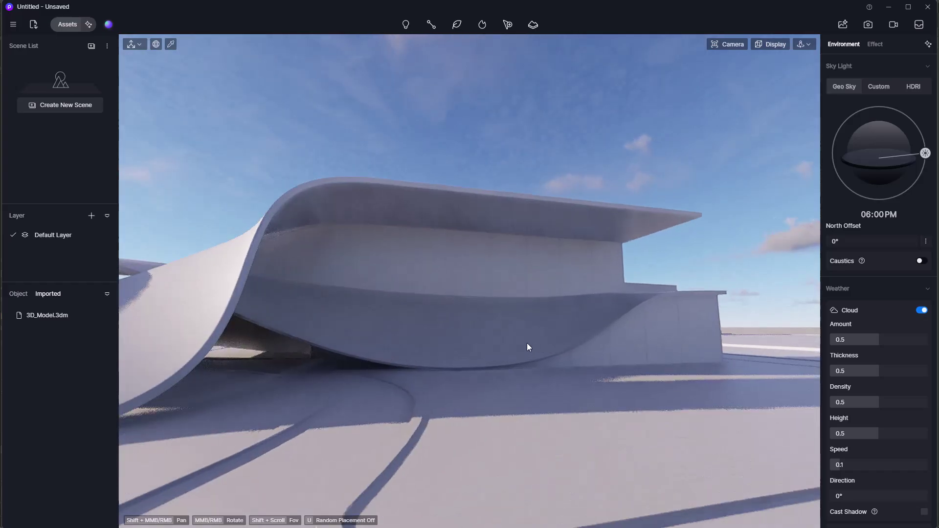
scroll(526, 342, "down", 5)
middle_click_drag(497, 340, 457, 342)
scroll(215, 348, "up", 3)
scroll(222, 348, "down", 5)
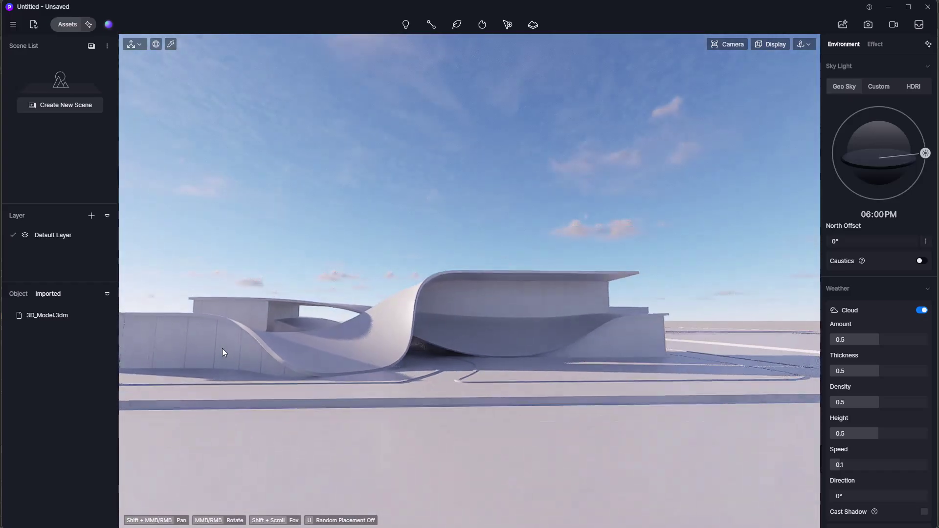
scroll(622, 346, "up", 5)
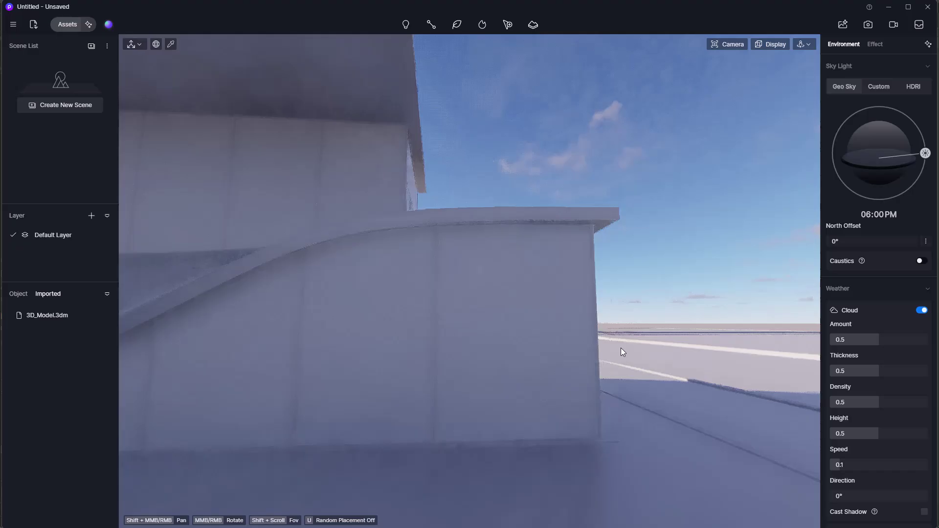
scroll(588, 348, "down", 4)
scroll(334, 282, "up", 5)
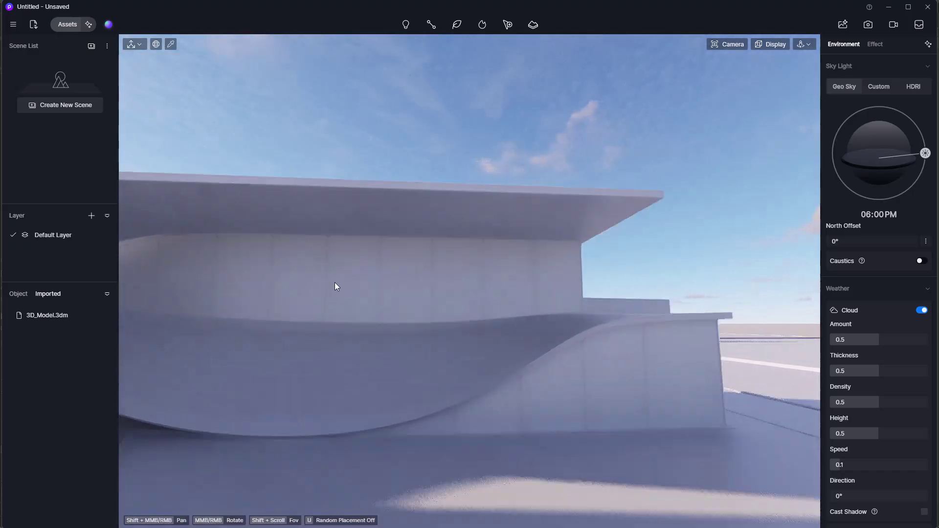
scroll(436, 325, "down", 2)
scroll(439, 327, "down", 4)
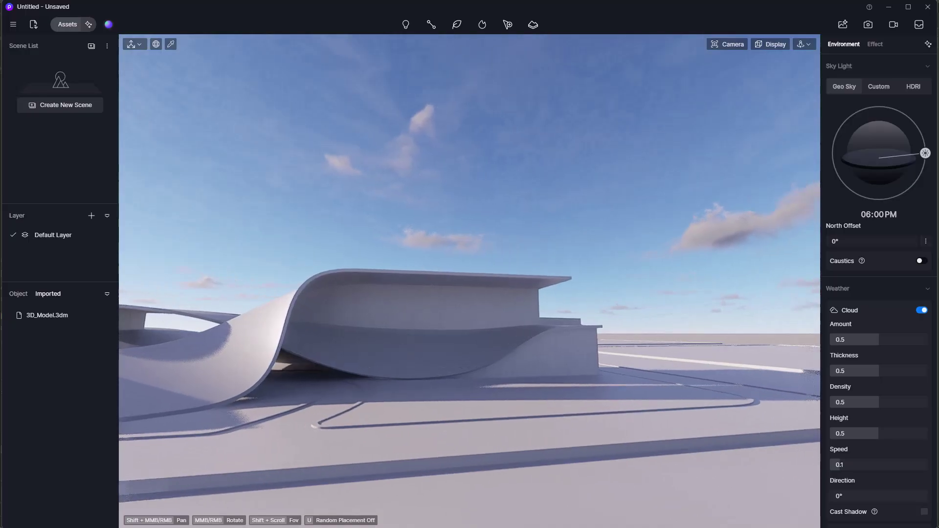
middle_click_drag(404, 350, 450, 343)
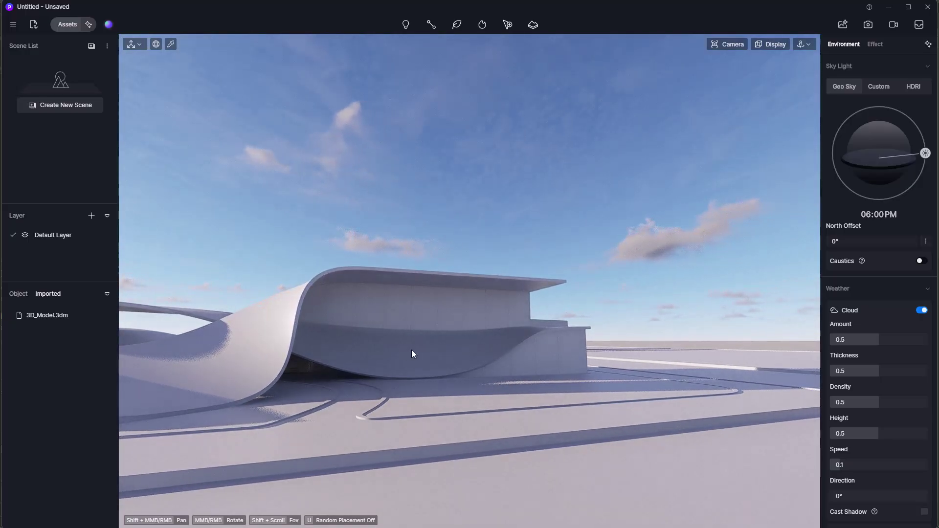
scroll(416, 350, "up", 5)
scroll(415, 350, "down", 5)
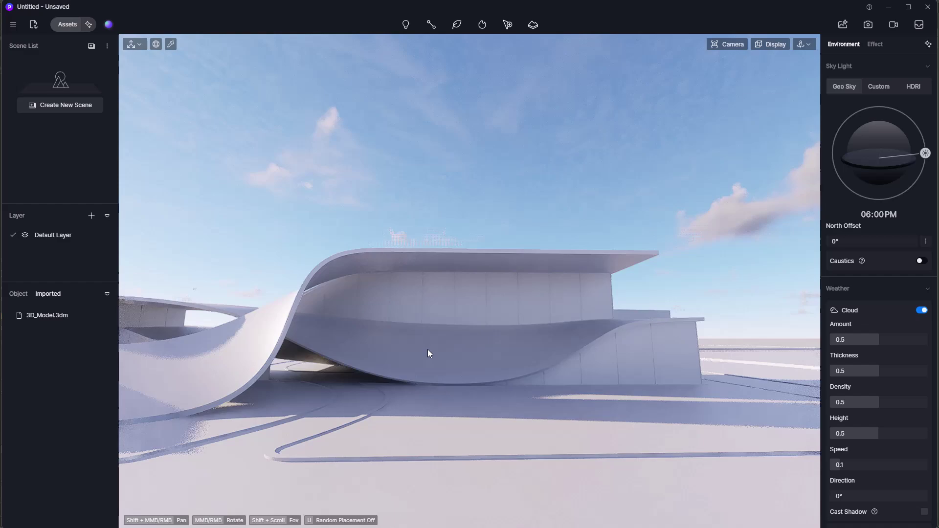
middle_click_drag(427, 350, 545, 268)
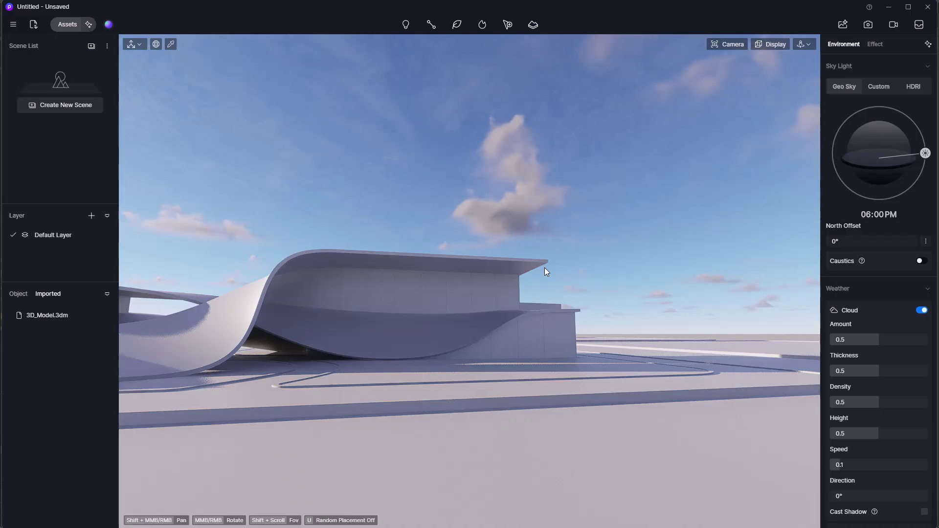
Change the viewport navigation mode to Fly
left_click(804, 44)
left_click(774, 74)
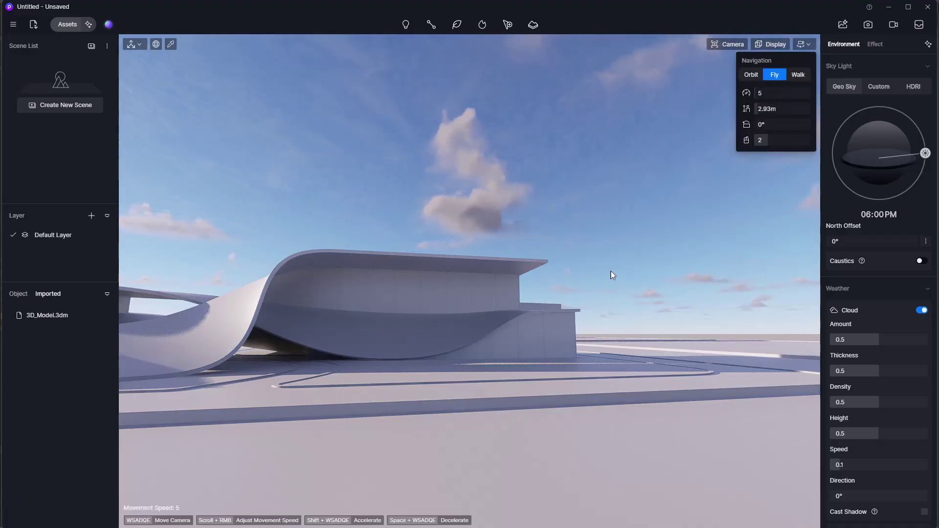
Fly the camera forward, backward and sideways in front of the building's curved facade
right_click_drag(595, 293, 545, 324)
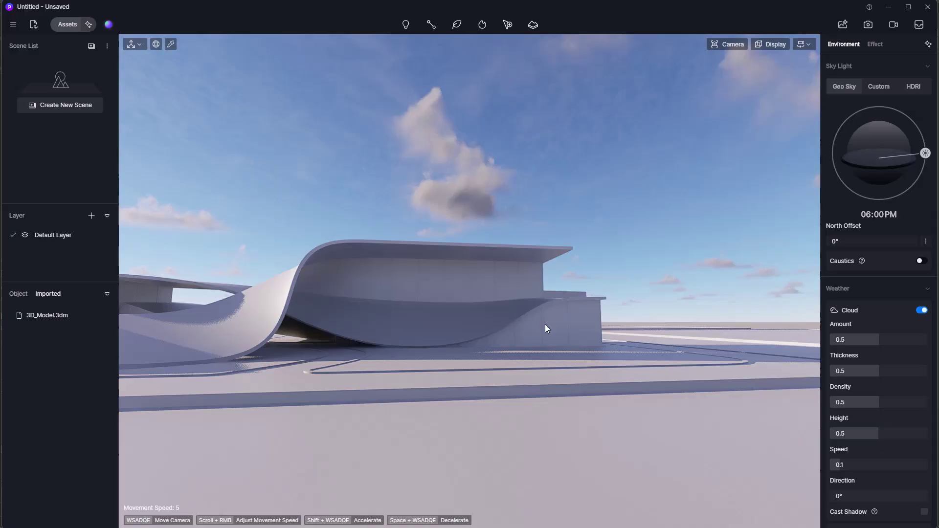
key("w")
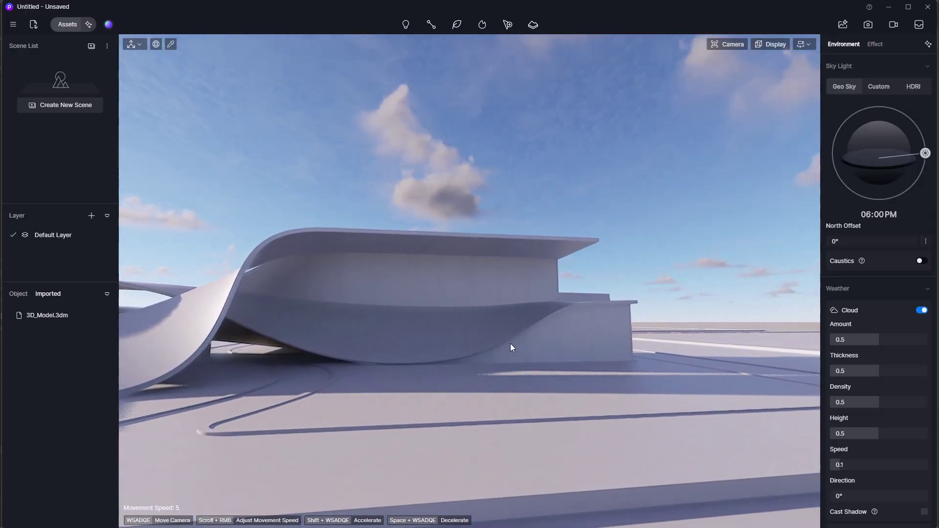
key("w")
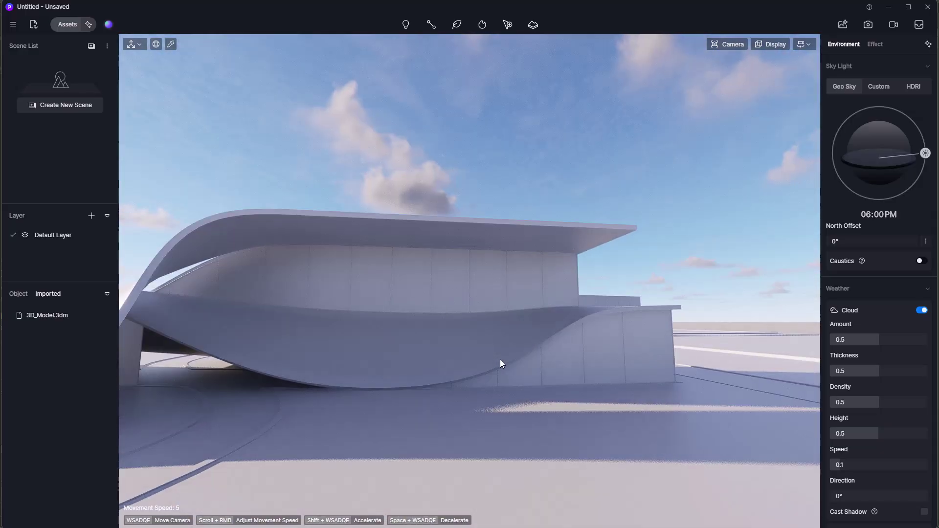
key("w")
key("s")
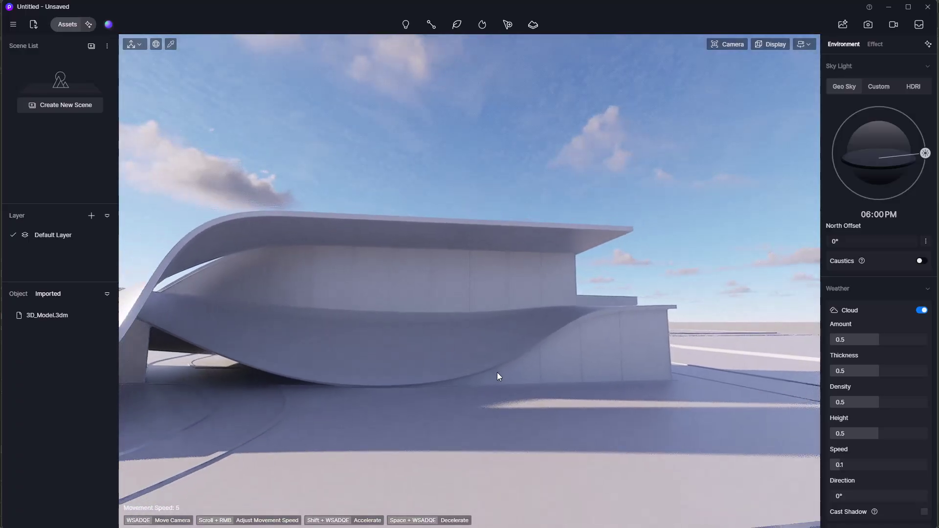
key("w")
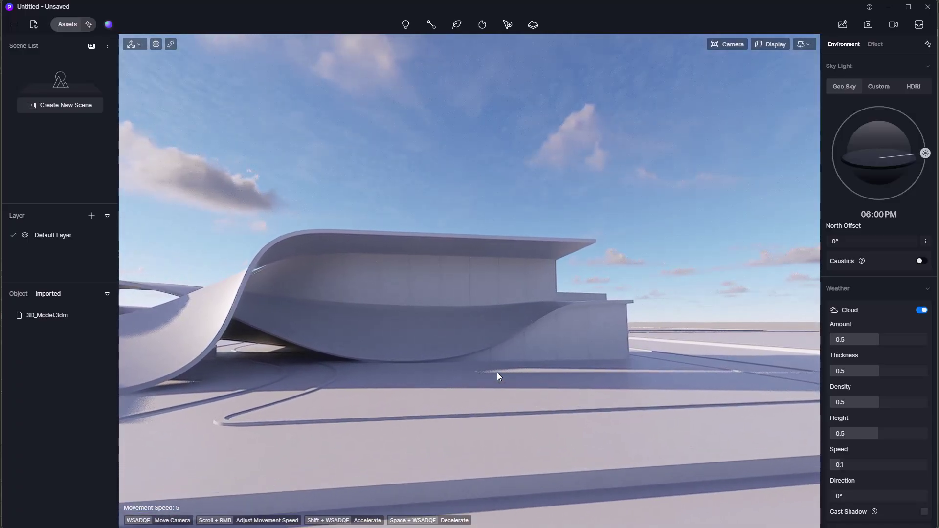
key("d")
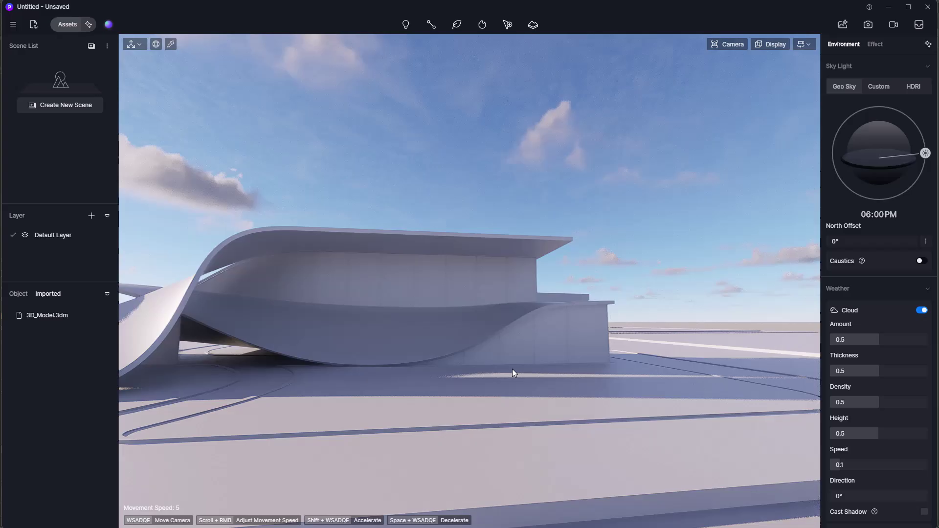
key("a")
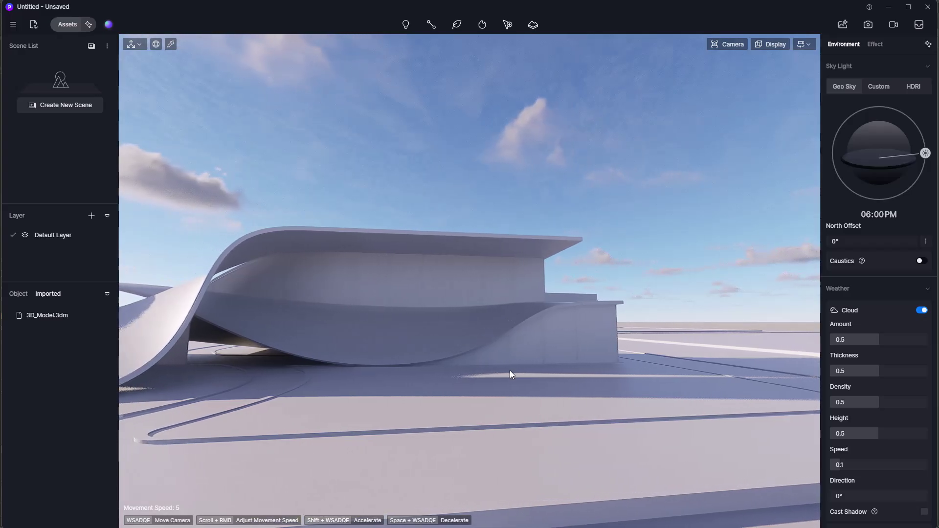
key("a")
key("s")
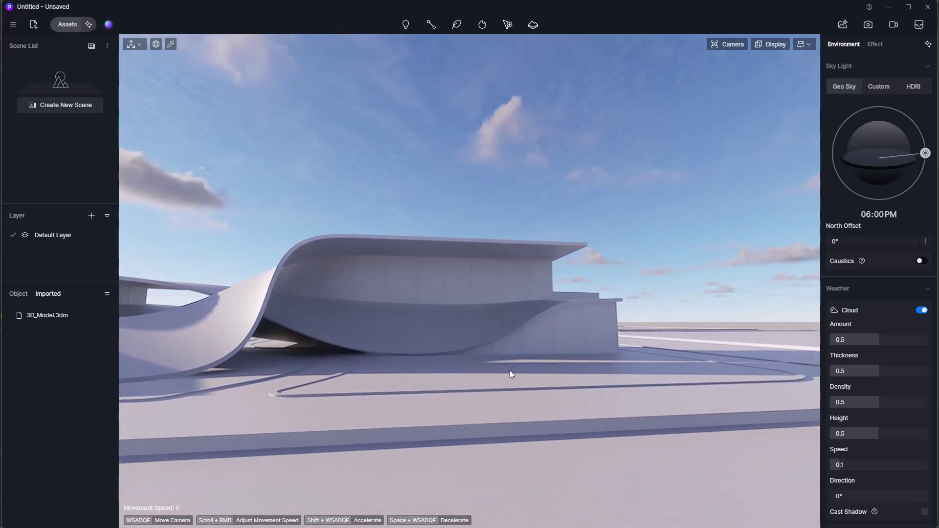
key("w")
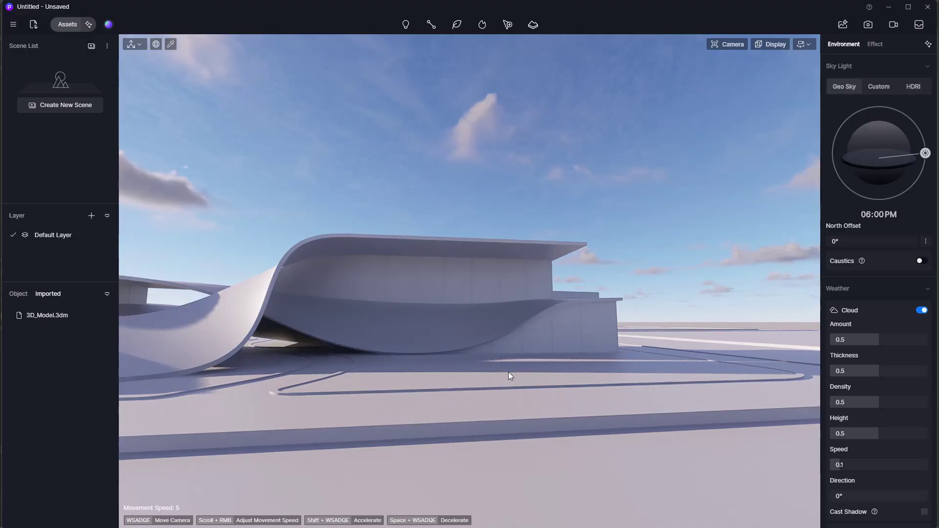
key("w")
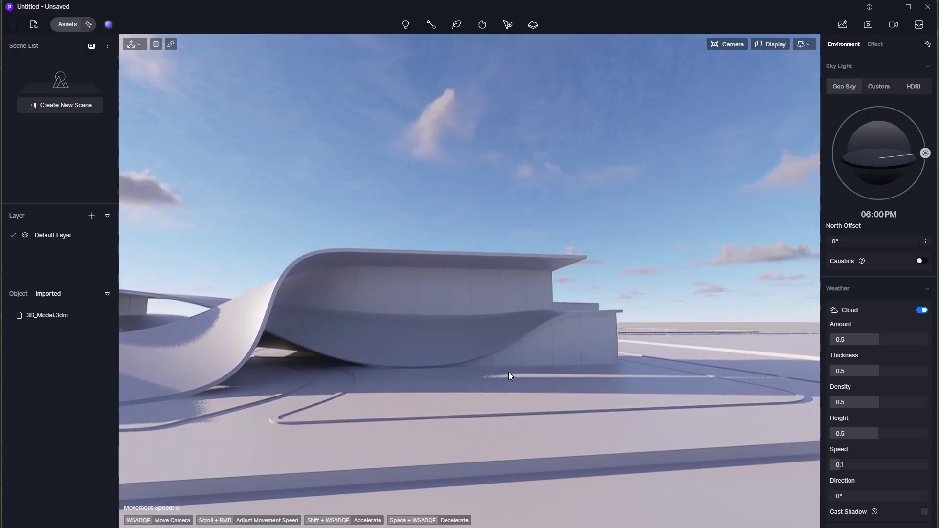
Still in Fly navigation, raise and lower the camera and shift it sideways while facing the building
key("q")
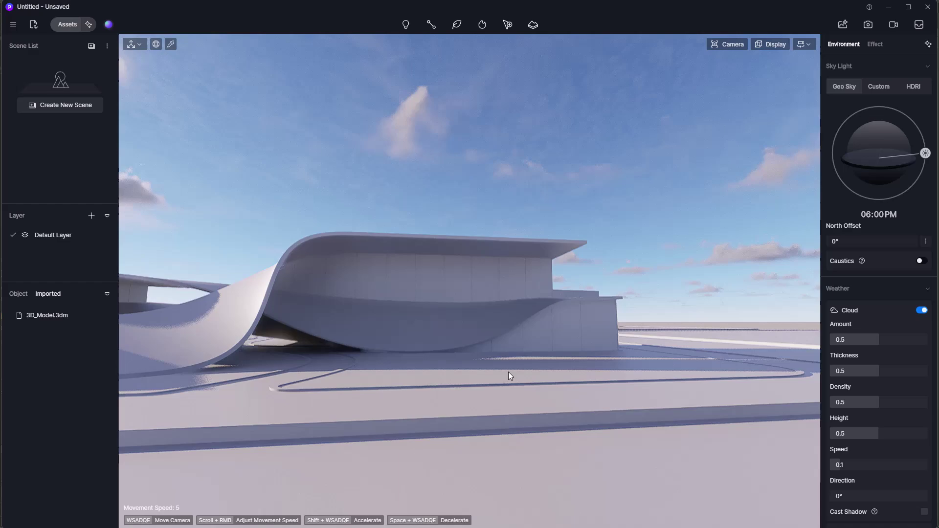
key("e")
key("q")
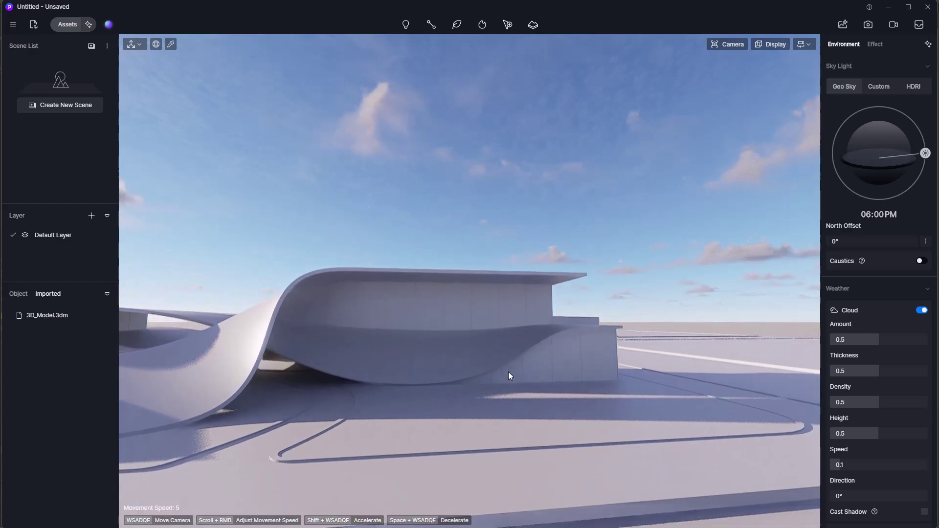
key("d")
key("a")
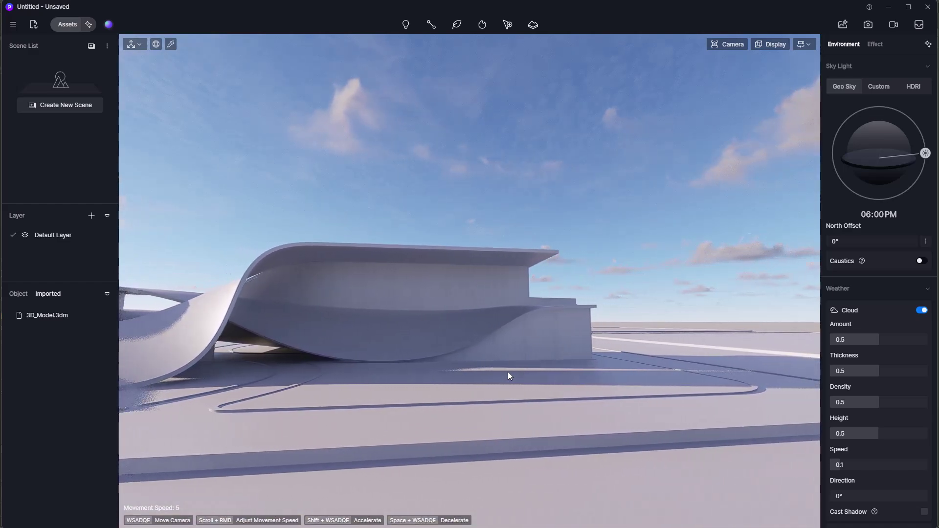
key("d")
Try Walk navigation by moving forward towards the building at eye level, and return the viewport to Orbit
left_click(811, 44)
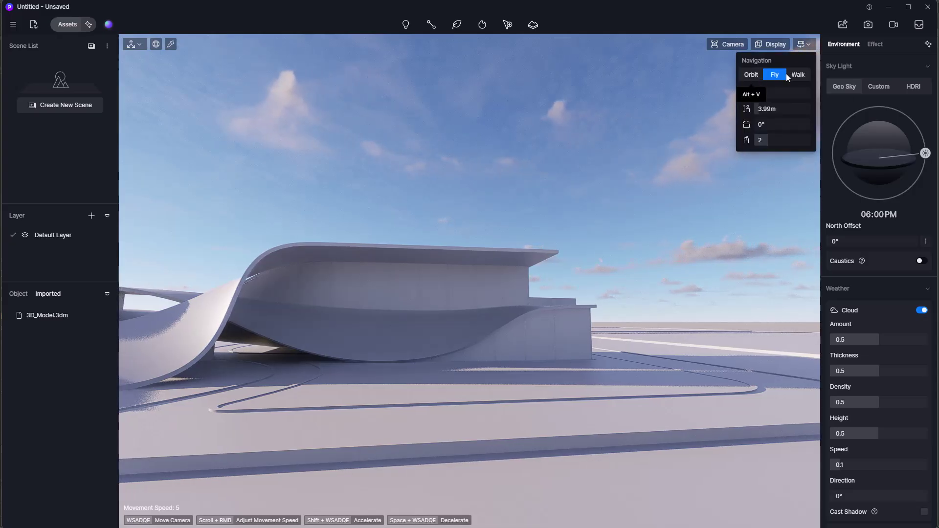
left_click(799, 74)
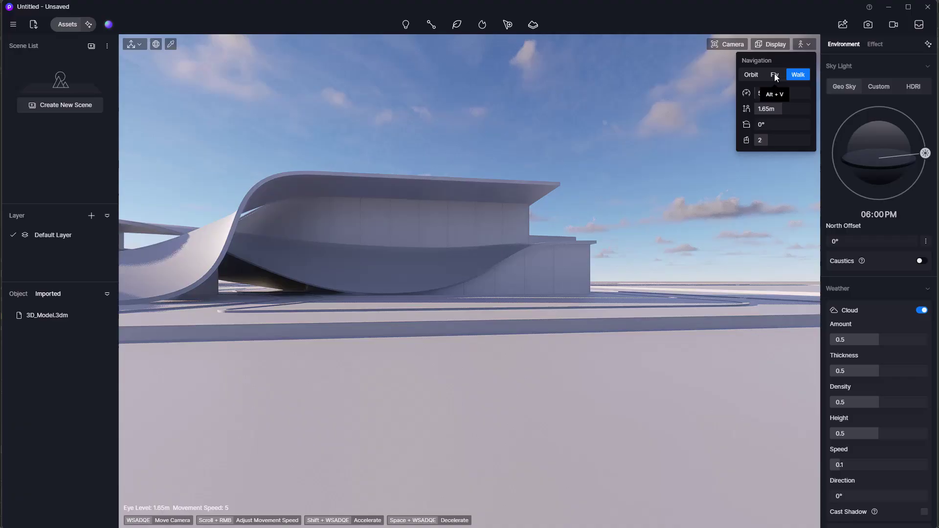
key("w")
key("w")
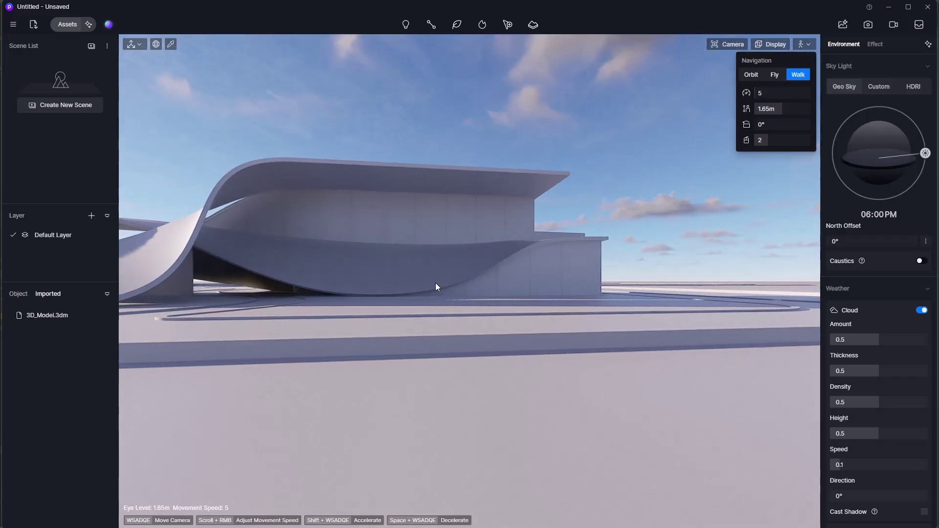
key("w")
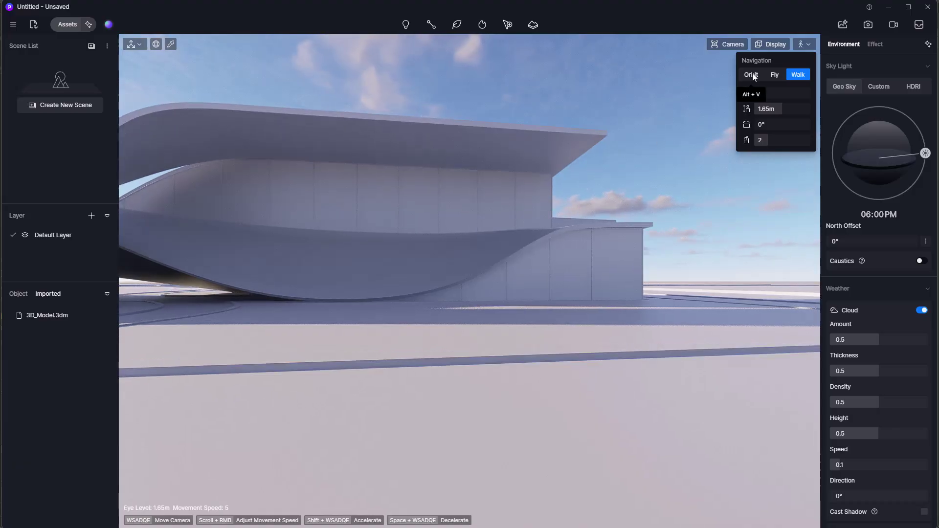
left_click(752, 73)
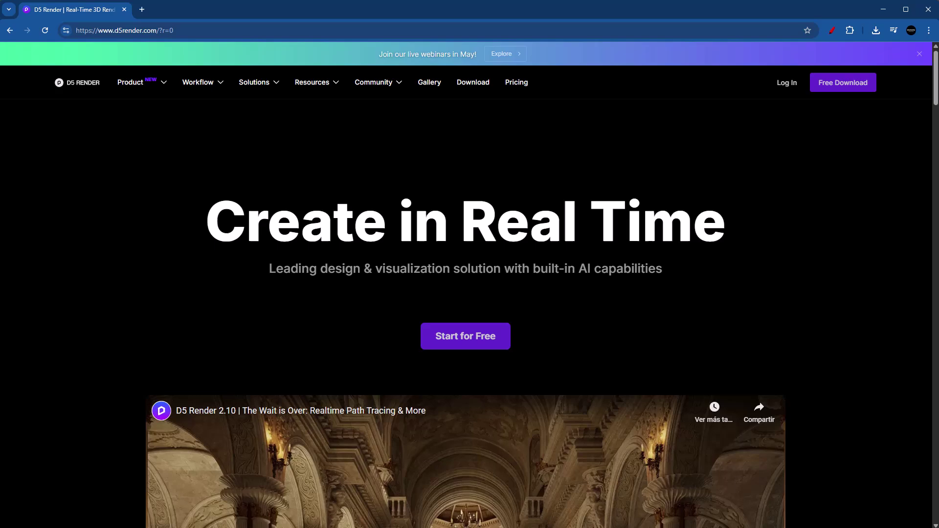
In Rhino, float the D5 LiveSync toolbar over the viewport and dock it back in the toolbar row
mouse_move(201, 89)
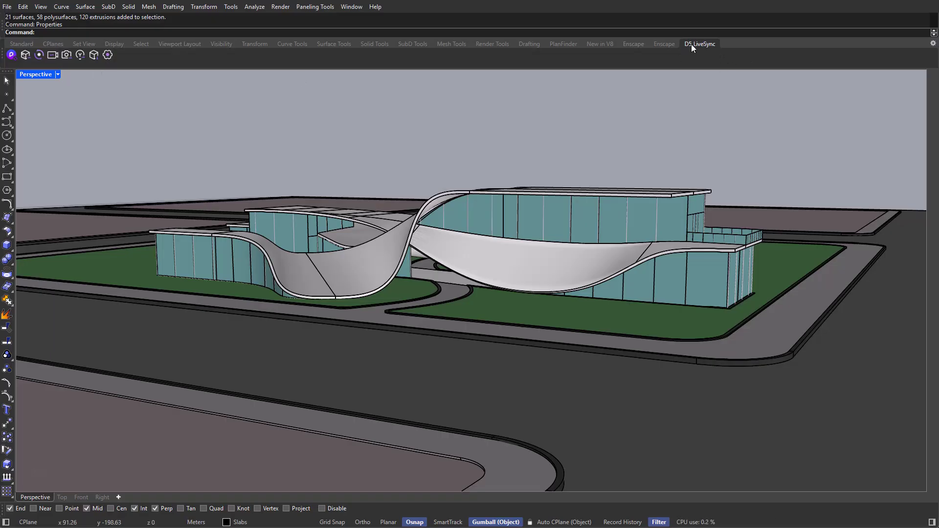
left_click_drag(691, 44, 359, 124)
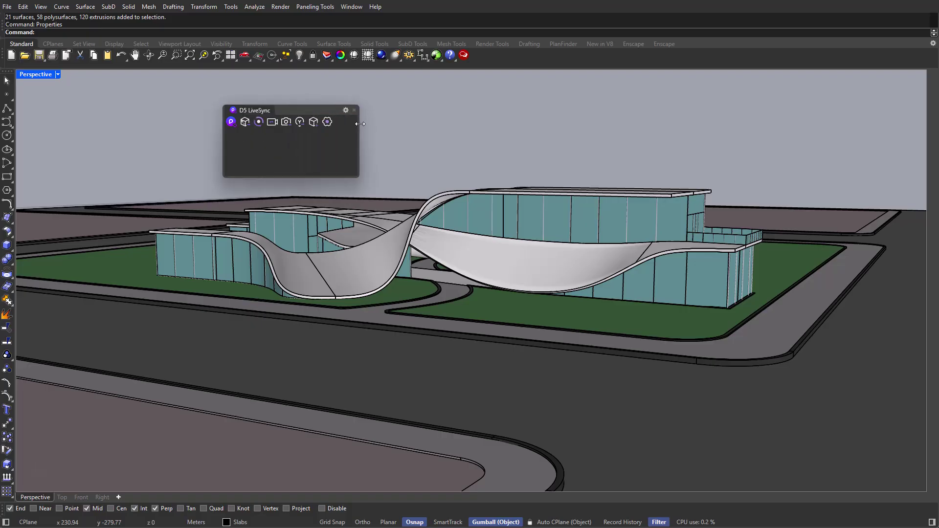
left_click_drag(285, 110, 684, 42)
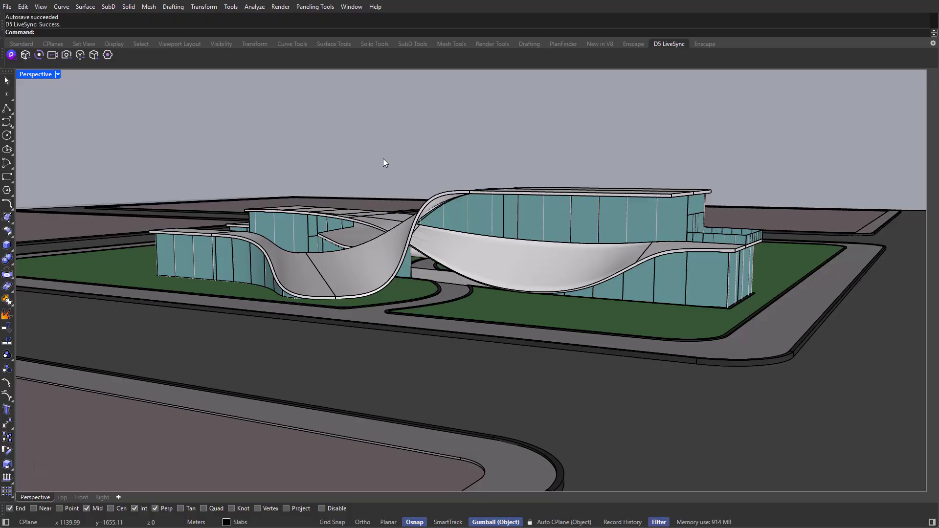
Disconnect D5 LiveSync, reconnect Rhino to D5 Render, and choose a new project for the sync
left_click(11, 55)
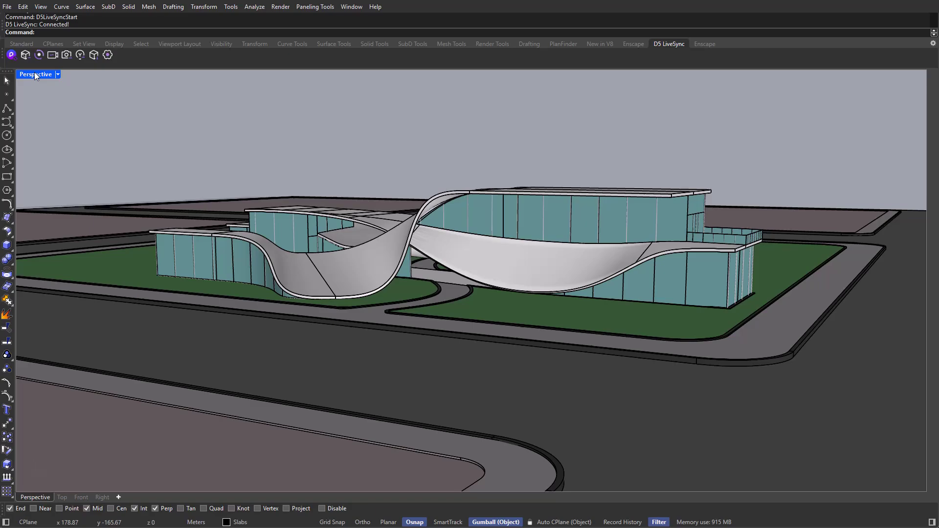
right_click(14, 57)
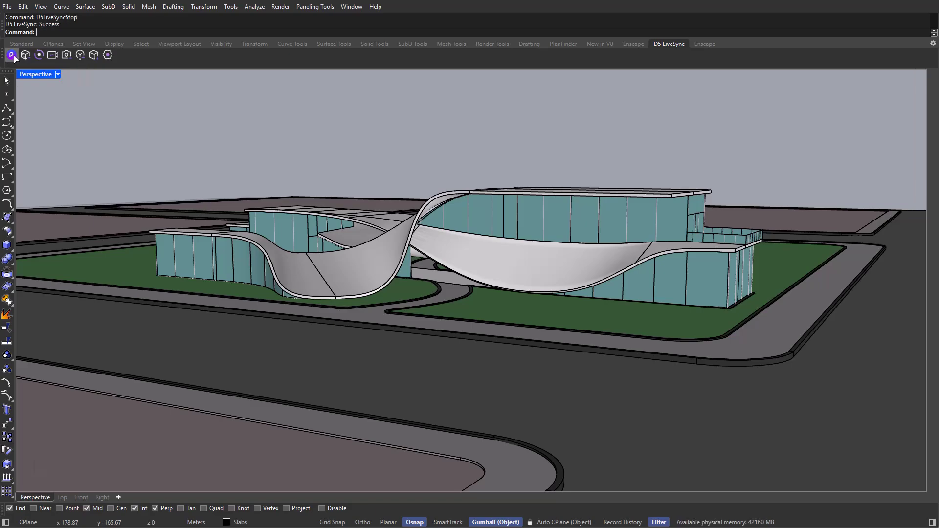
left_click(11, 55)
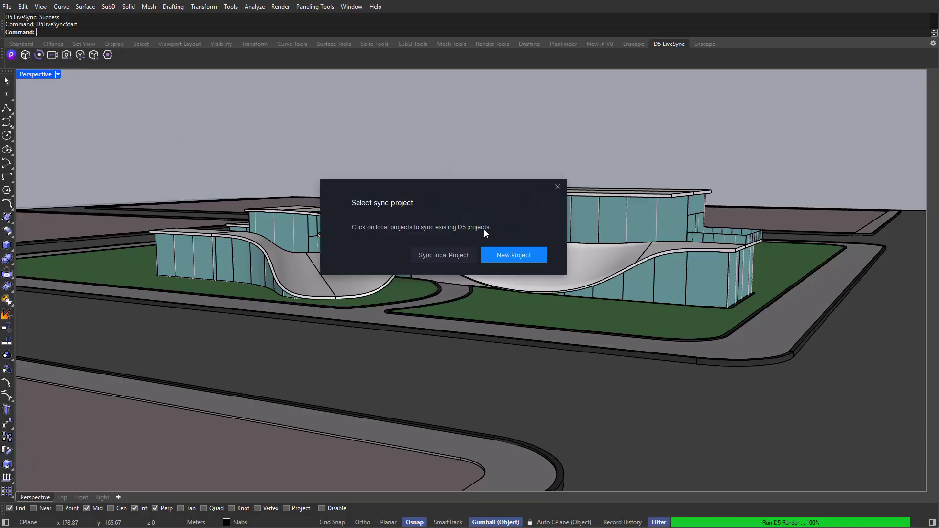
left_click(513, 254)
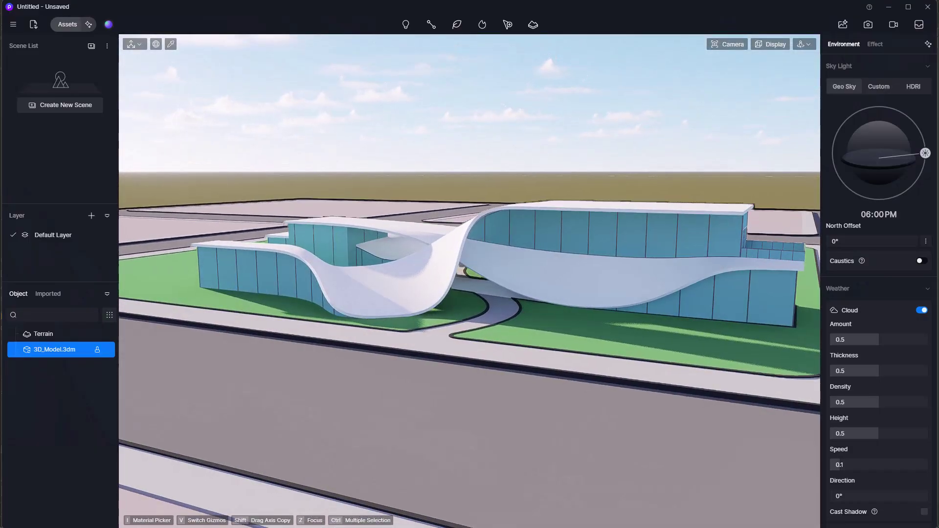
Examine the synced building in D5 Render from lower and closer viewpoints, and deselect the model
right_click_drag(464, 321, 469, 268)
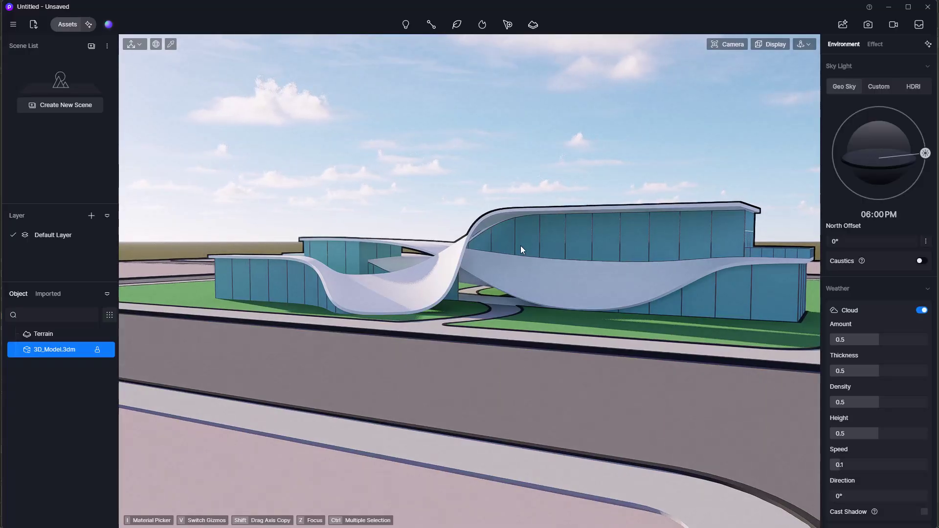
scroll(520, 246, "up", 5)
left_click(509, 236)
left_click(394, 204)
scroll(415, 286, "down", 6)
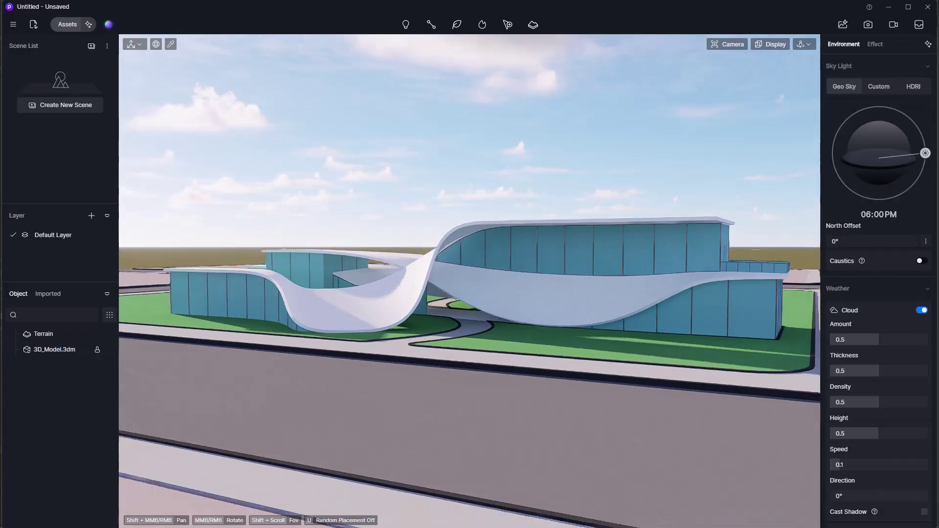
right_click_drag(414, 286, 406, 264)
Narrow the D5 Render window to sit beside Rhino, and orbit the Rhino view around the building to compare both cameras
left_click_drag(3, 171, 419, 220)
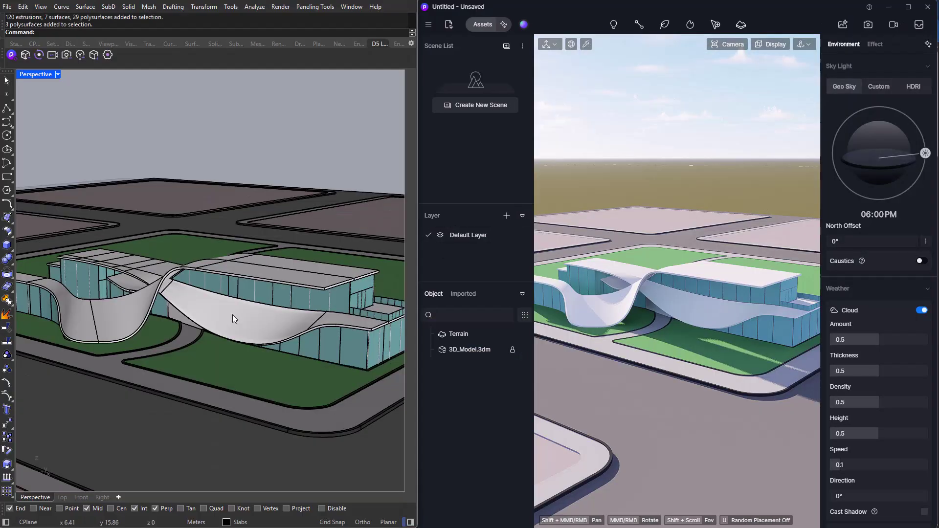
scroll(230, 315, "down", 6)
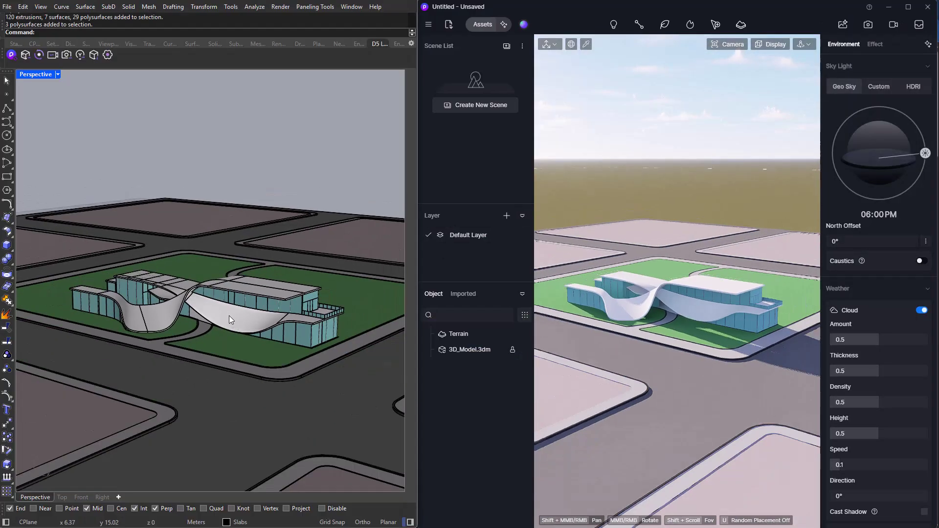
right_click_drag(229, 316, 160, 339)
scroll(160, 339, "down", 4)
scroll(159, 339, "up", 6)
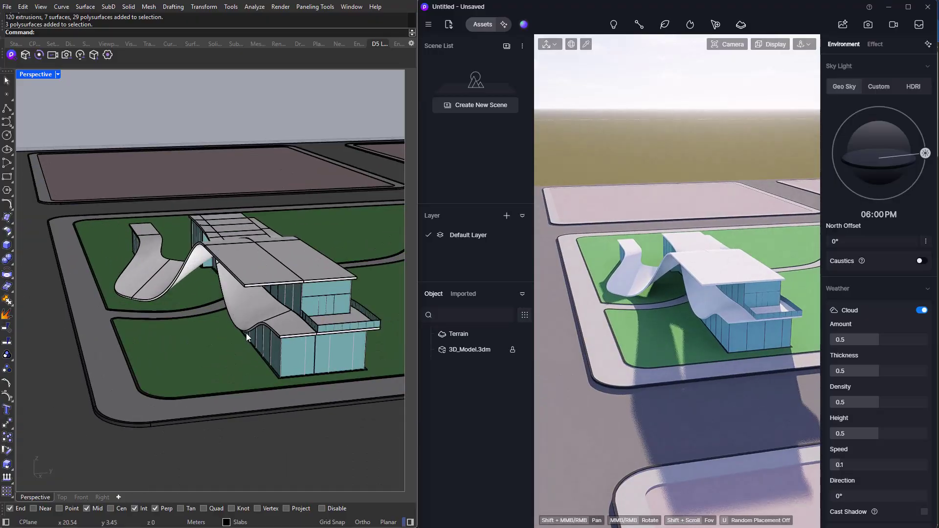
right_click_drag(245, 333, 171, 323)
scroll(245, 330, "down", 5)
right_click_drag(244, 328, 186, 297)
scroll(174, 325, "up", 4)
Move the curved roof slabs straight up in Rhino to test the live sync, and undo the move
left_click(130, 320)
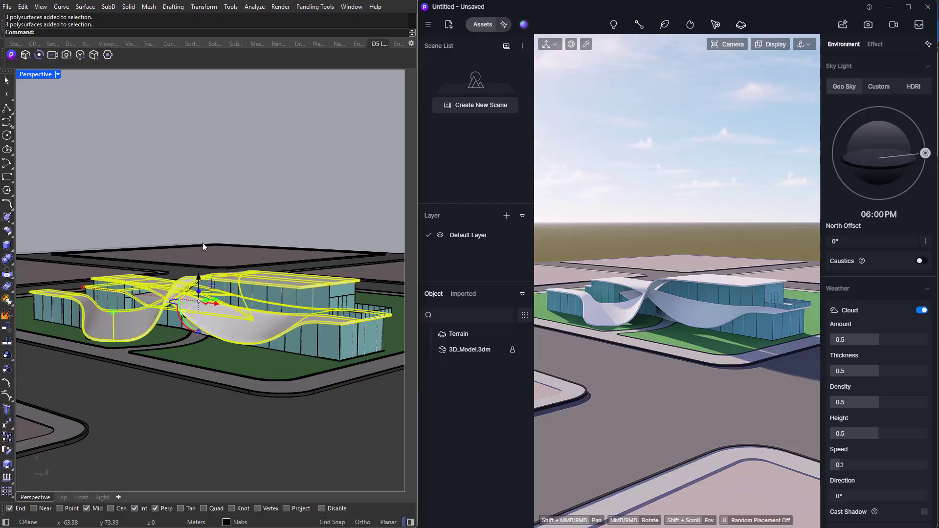
left_click_drag(198, 275, 199, 200)
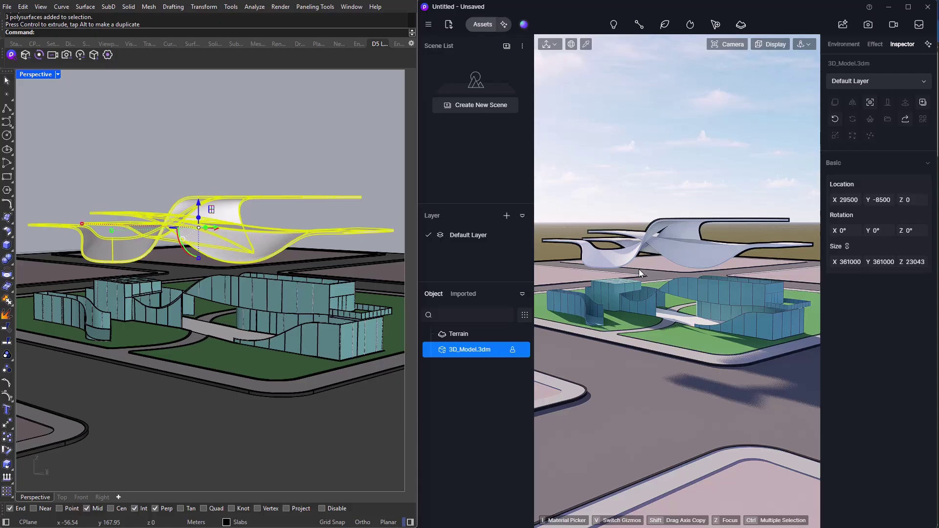
key("ctrl+z")
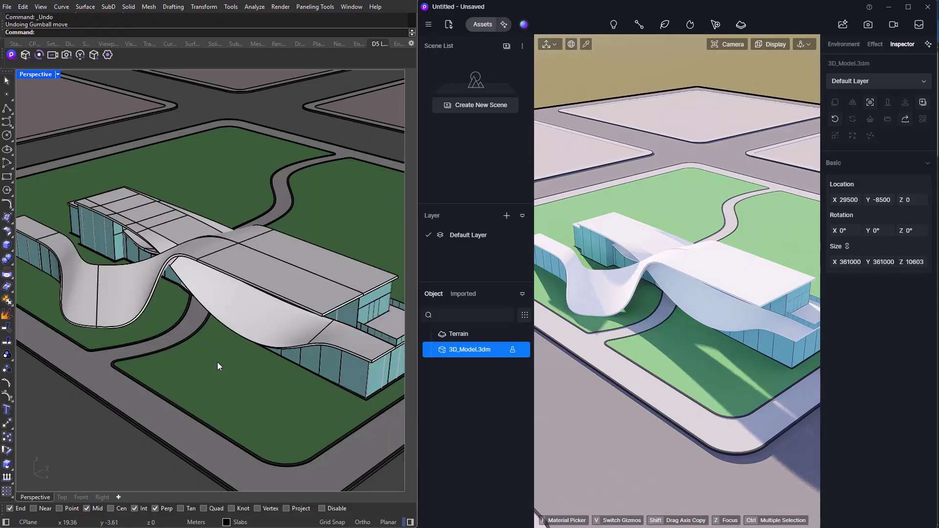
right_click_drag(217, 366, 179, 306)
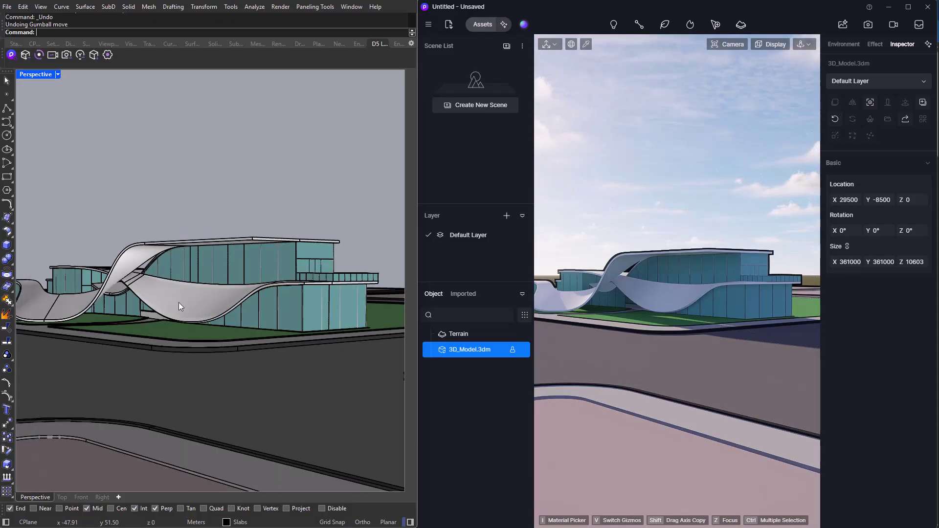